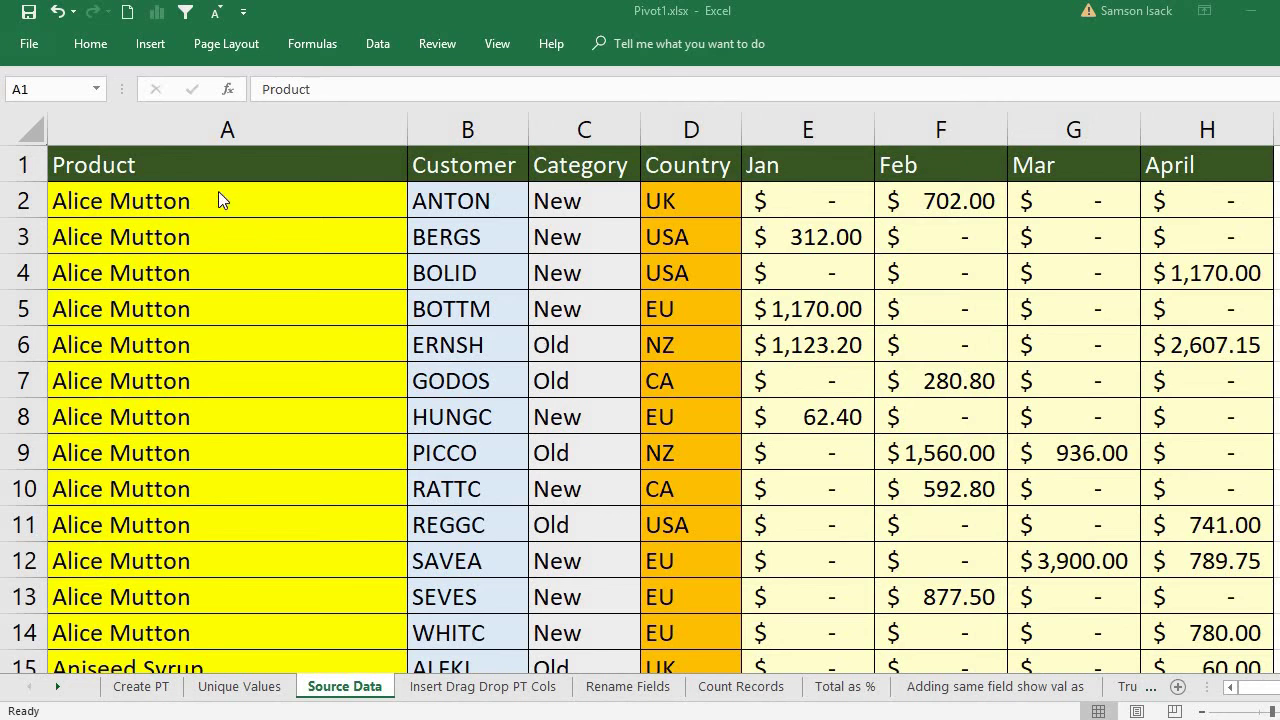
Review the Source Data headings and first values: Product, Customer, Category, Country, and the monthly sales
{"action": "left_click", "coordinate": [228, 162]}
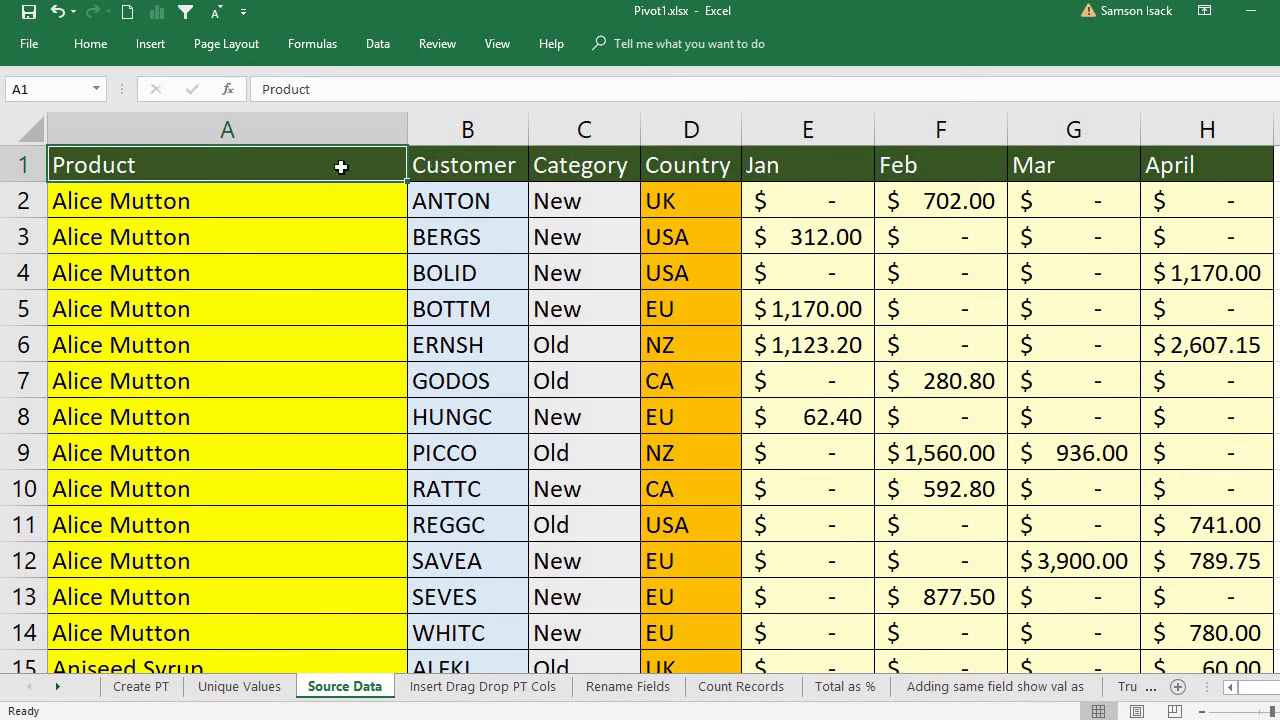
{"action": "left_click", "coordinate": [469, 167]}
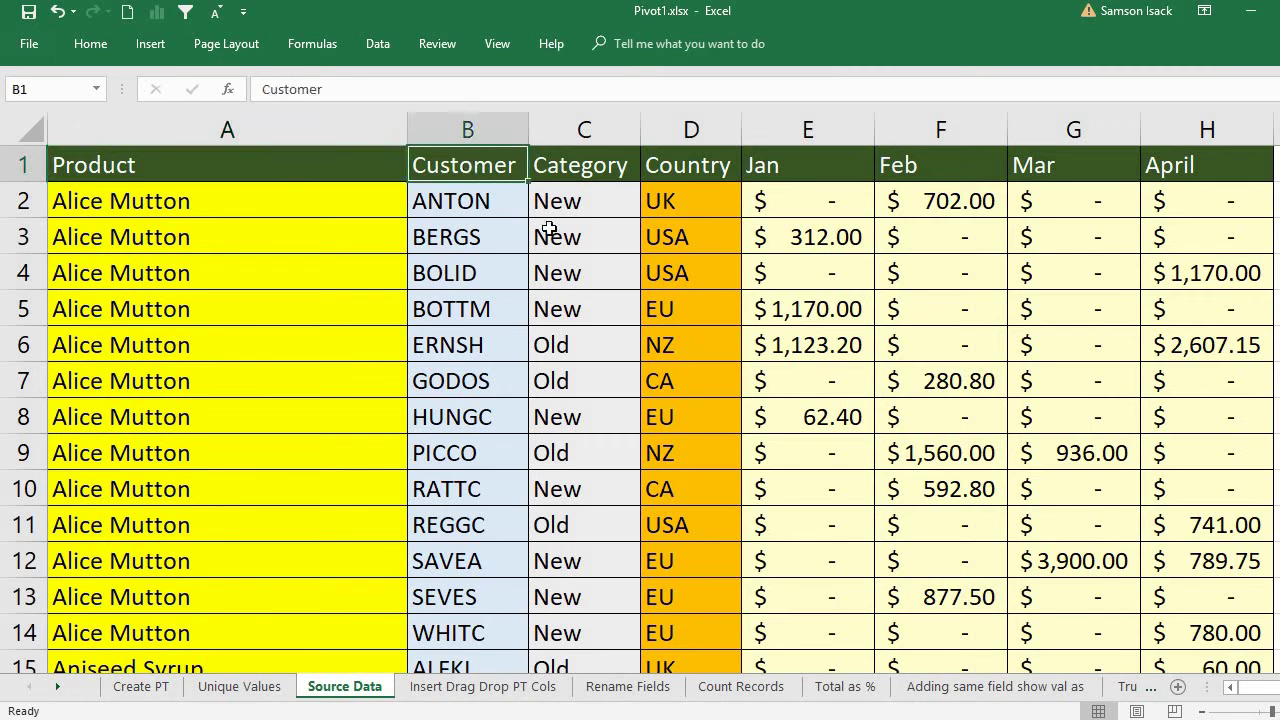
{"action": "left_click", "coordinate": [497, 204]}
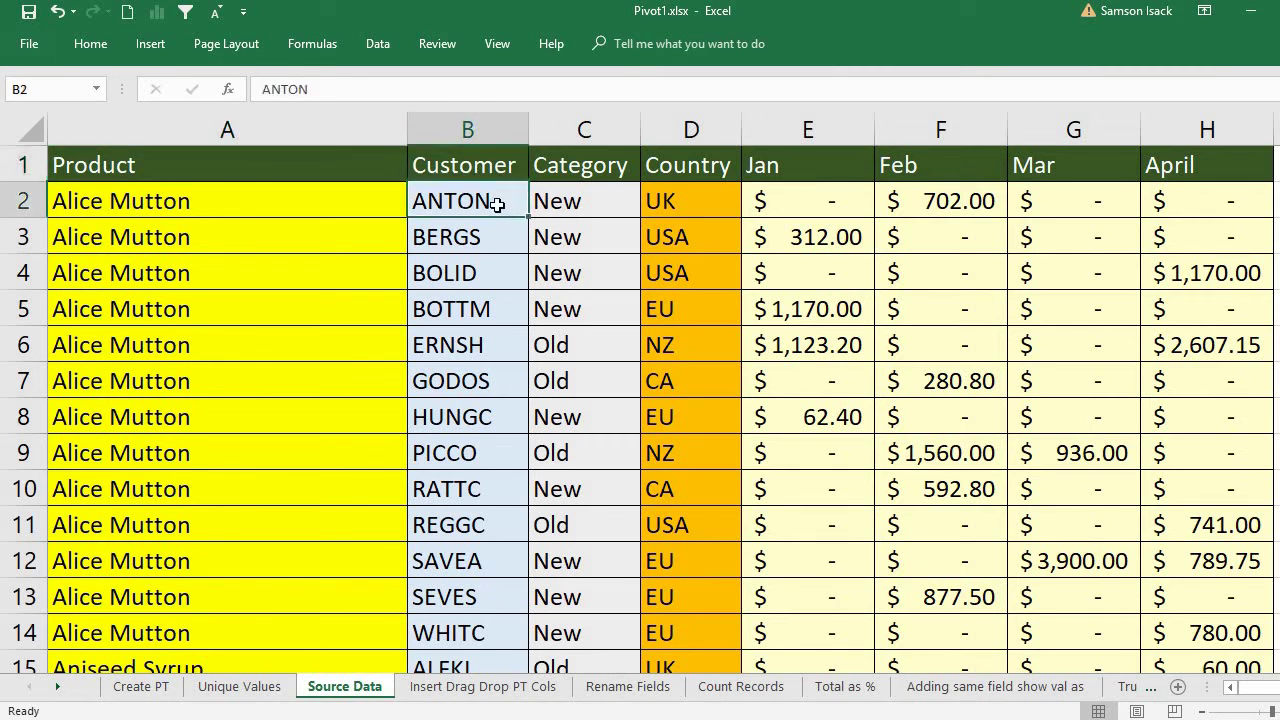
{"action": "left_click", "coordinate": [584, 205]}
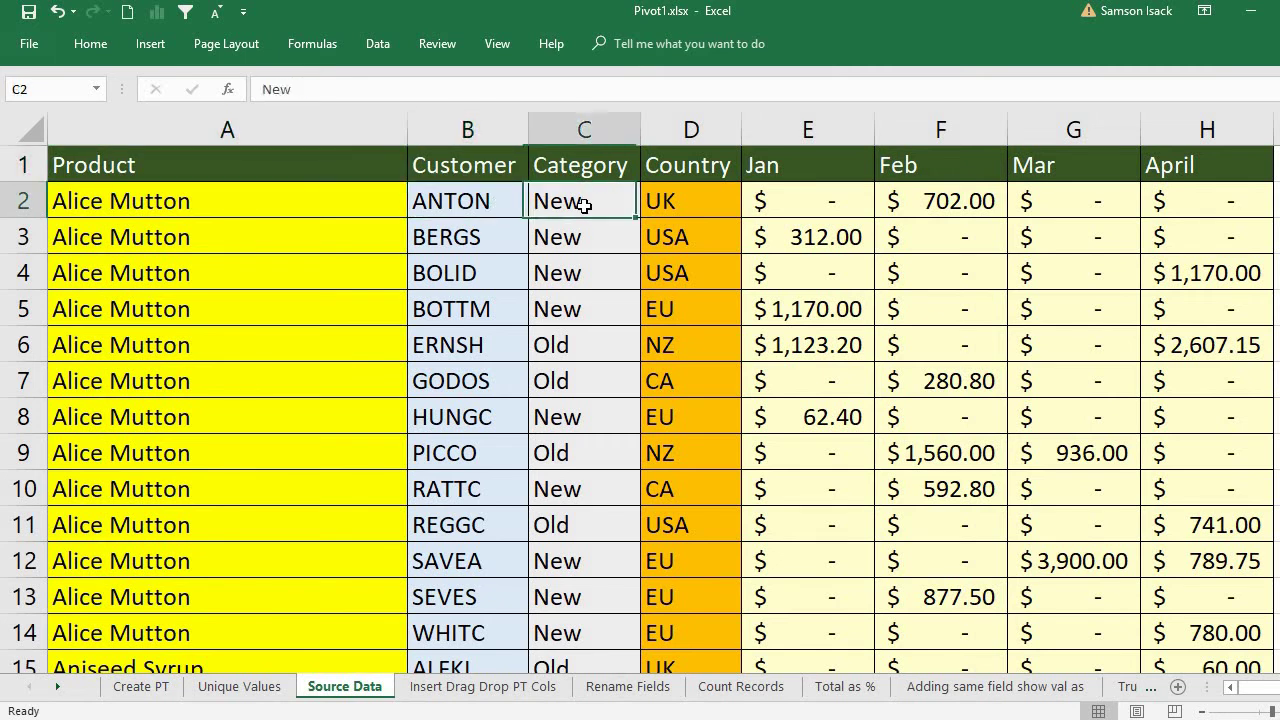
{"action": "left_click", "coordinate": [720, 210]}
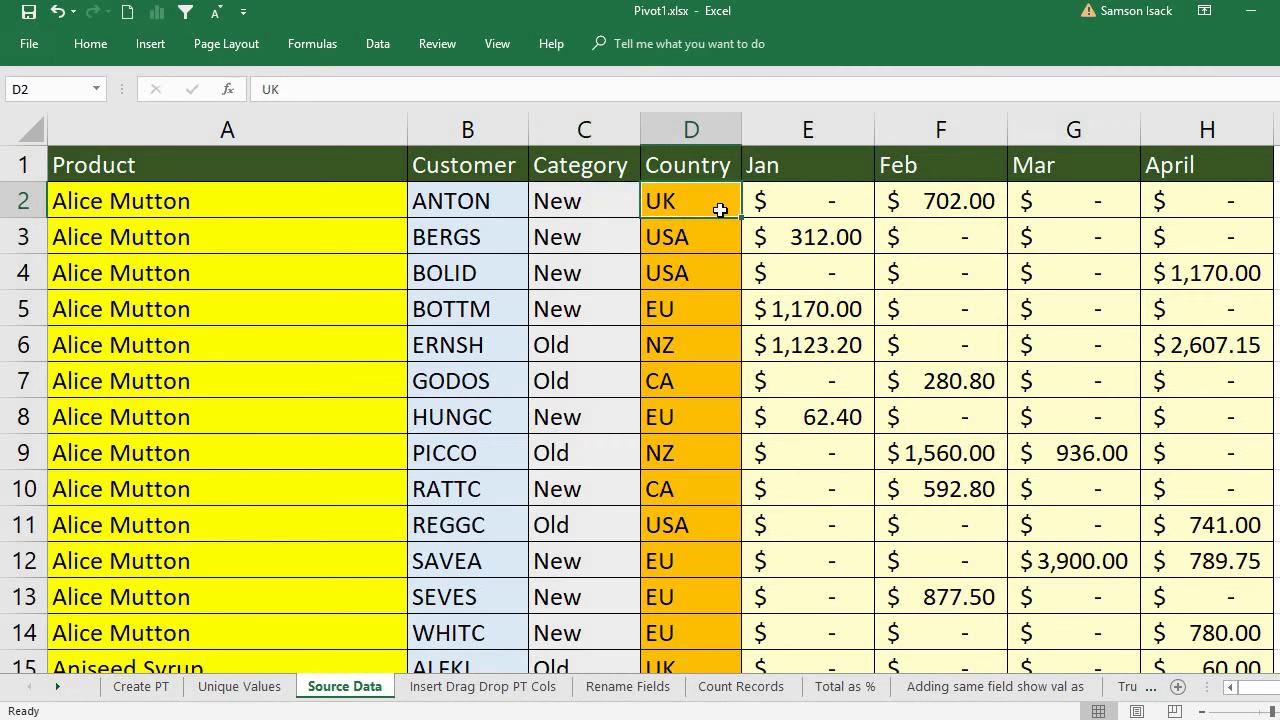
{"action": "left_click", "coordinate": [789, 193]}
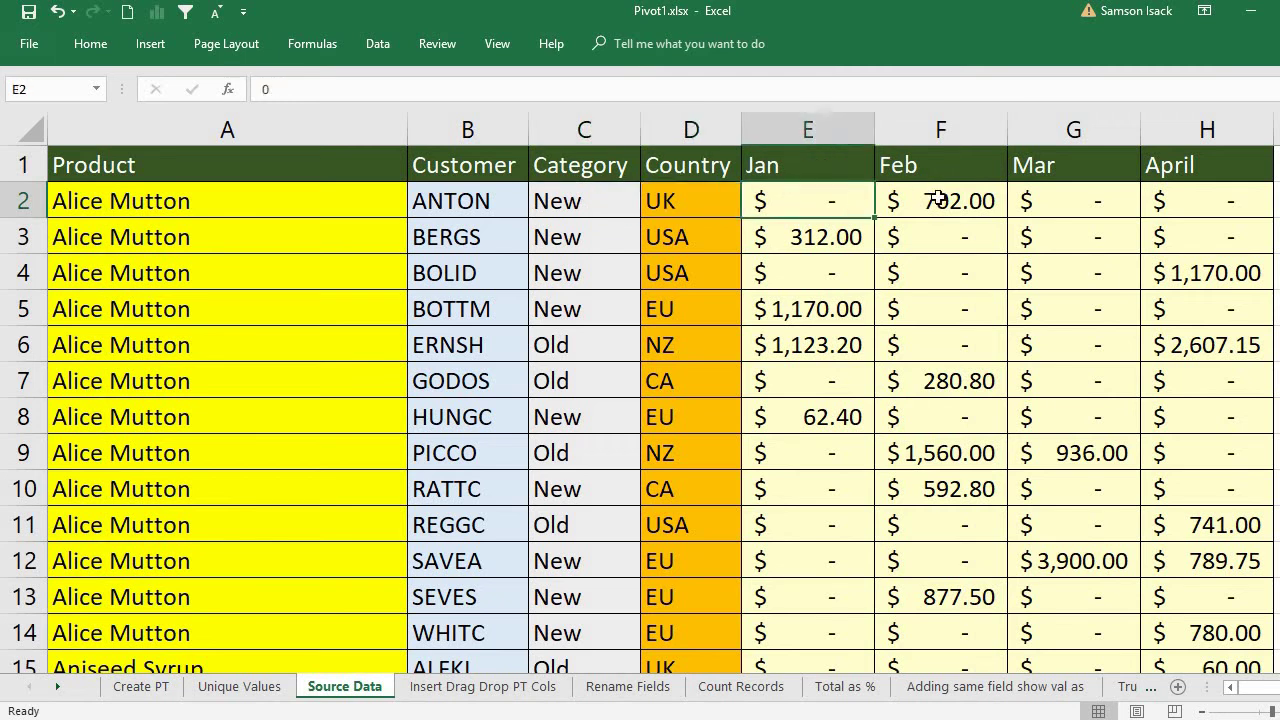
{"action": "left_click", "coordinate": [946, 200]}
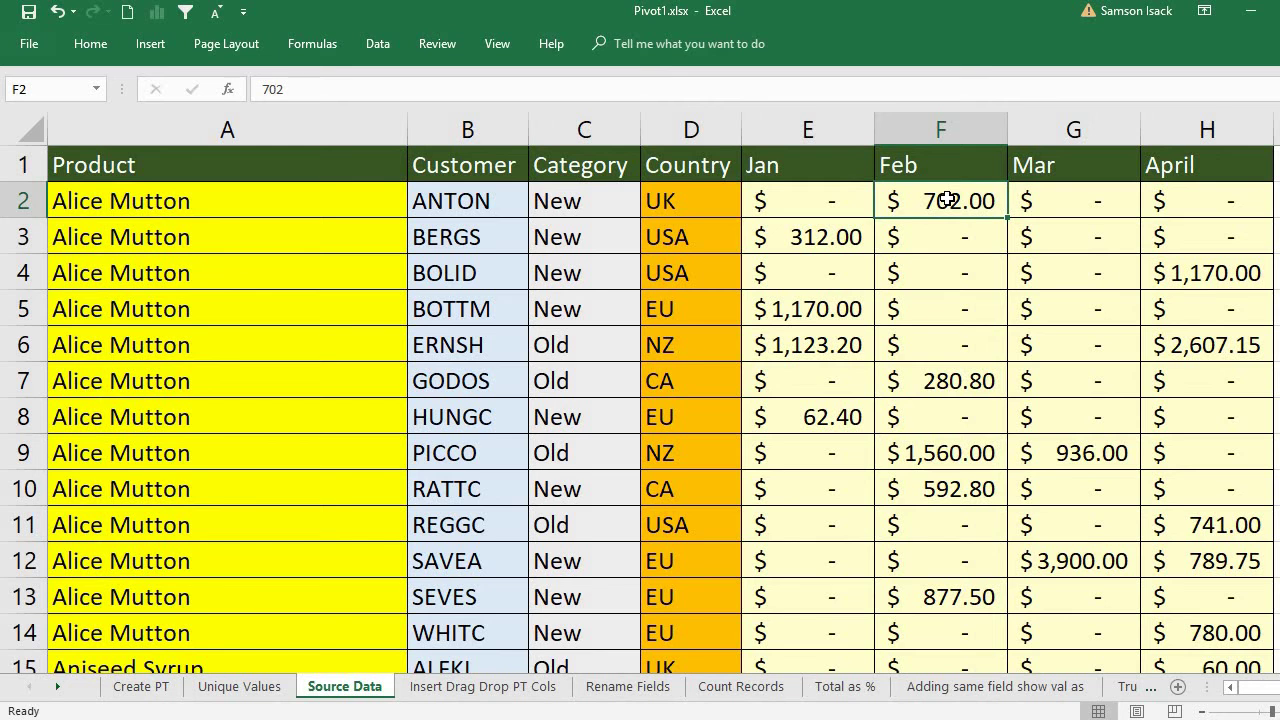
{"action": "left_click", "coordinate": [1187, 196]}
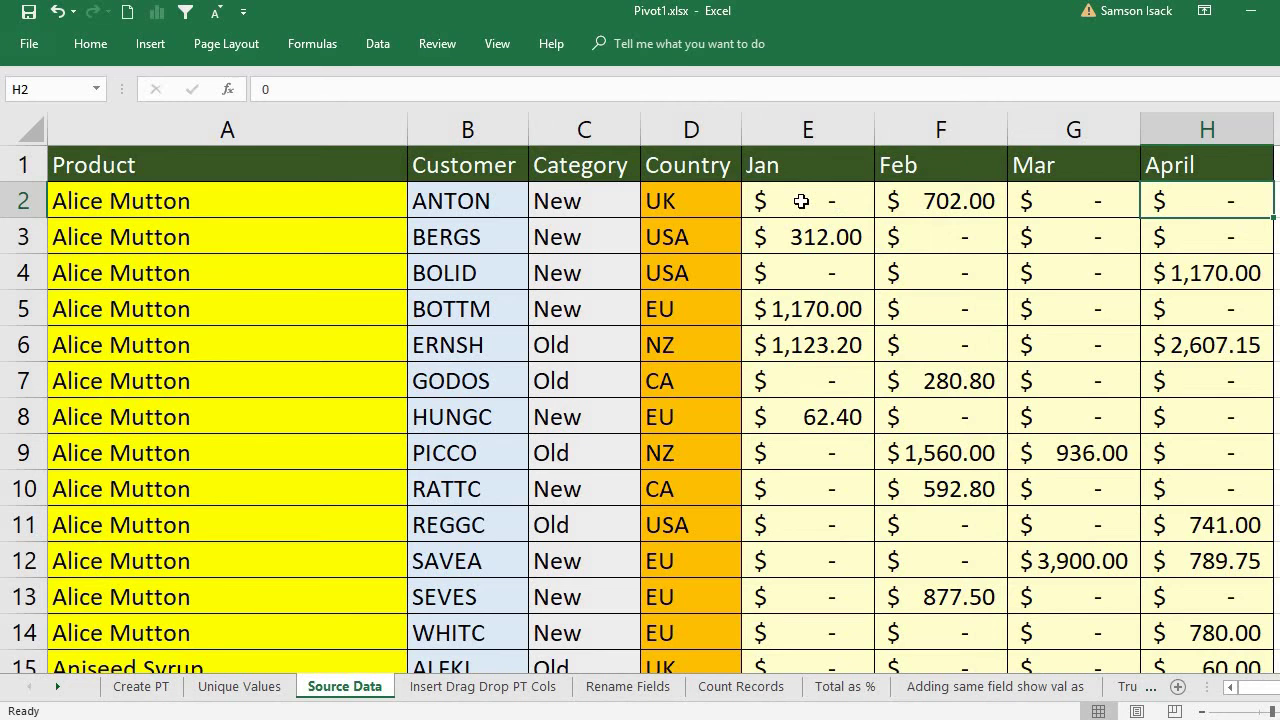
Jump to the last data row, then recheck the first customer and country values
{"action": "left_click", "coordinate": [294, 187]}
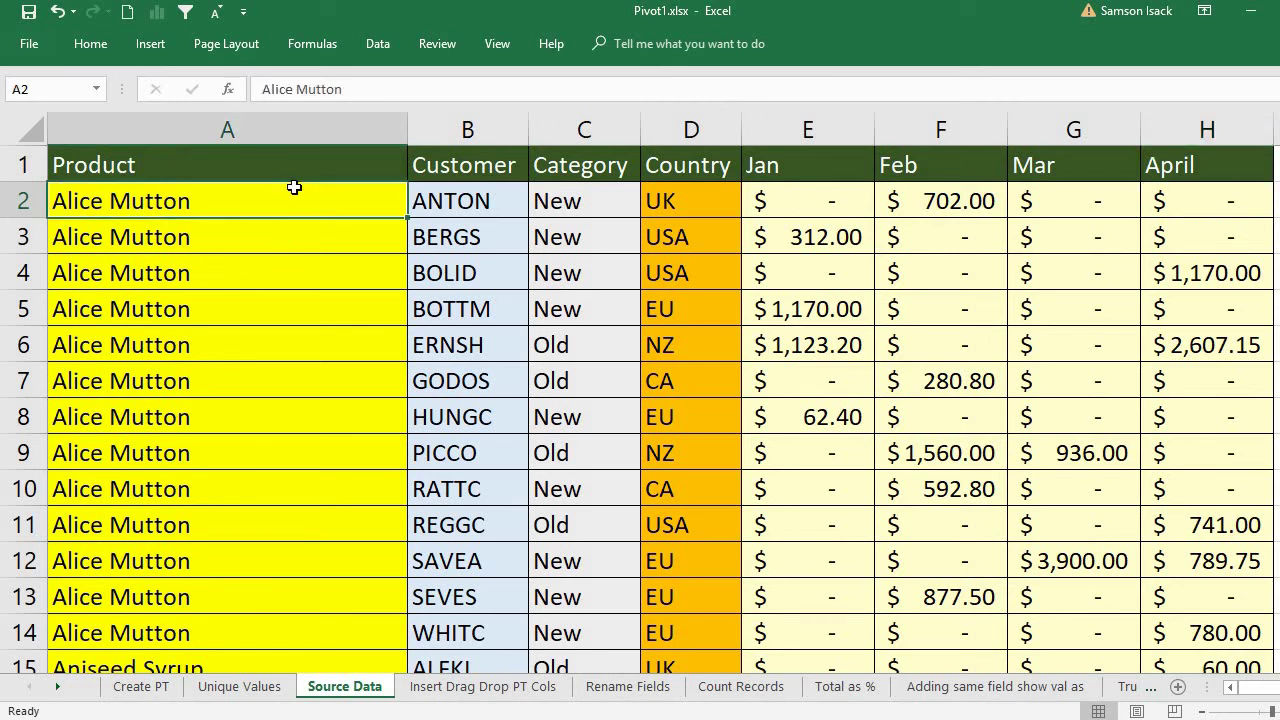
{"action": "key", "text": "ctrl+Down"}
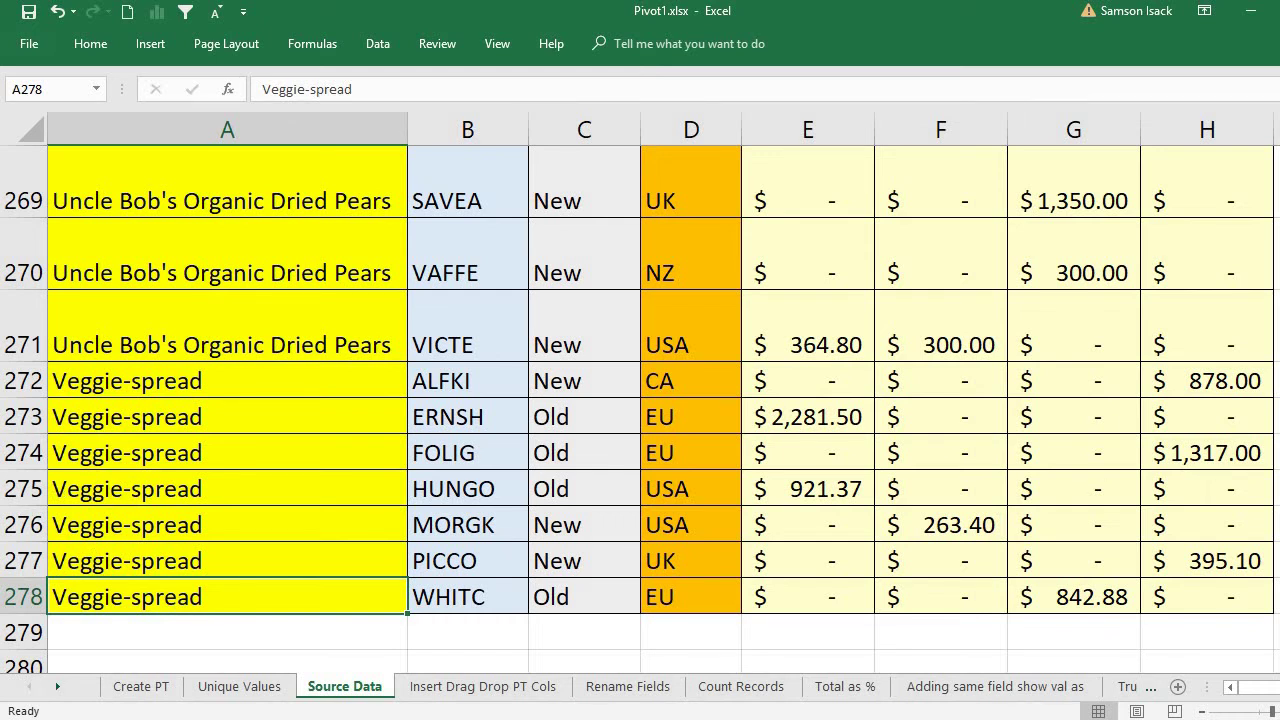
{"action": "scroll", "coordinate": [640, 400], "scroll_direction": "up", "scroll_amount": 20}
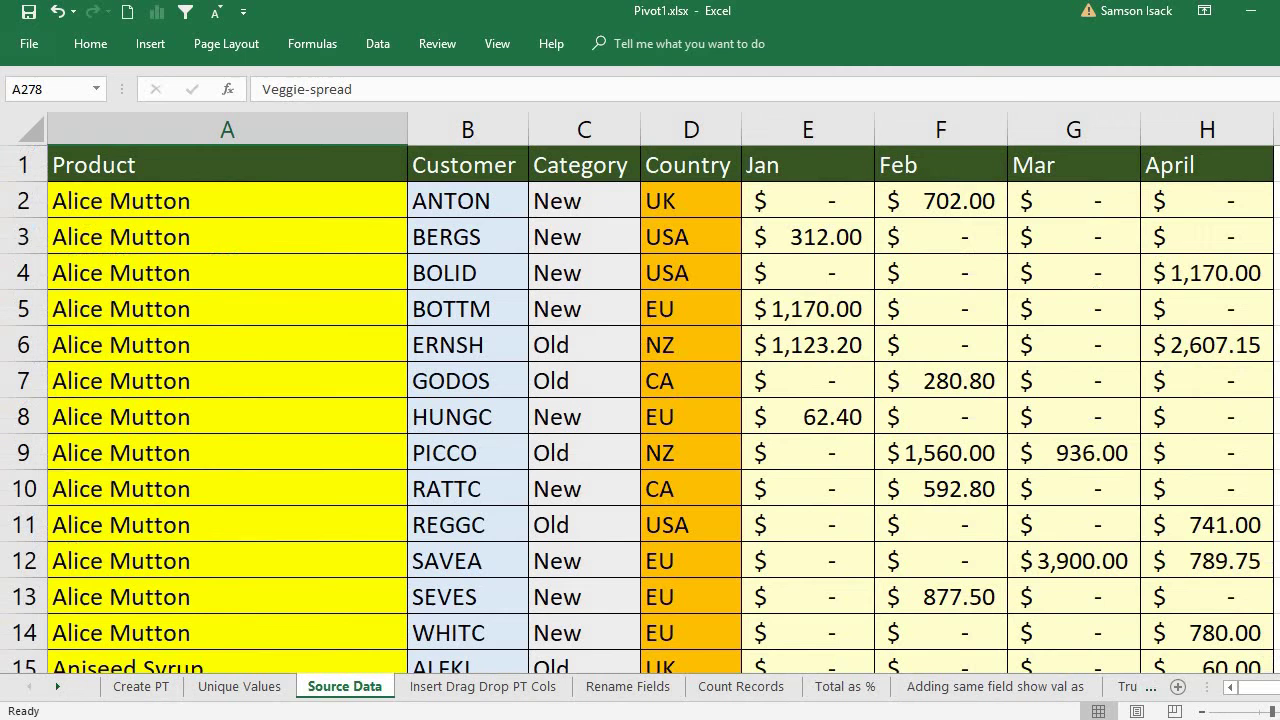
{"action": "left_click", "coordinate": [511, 213]}
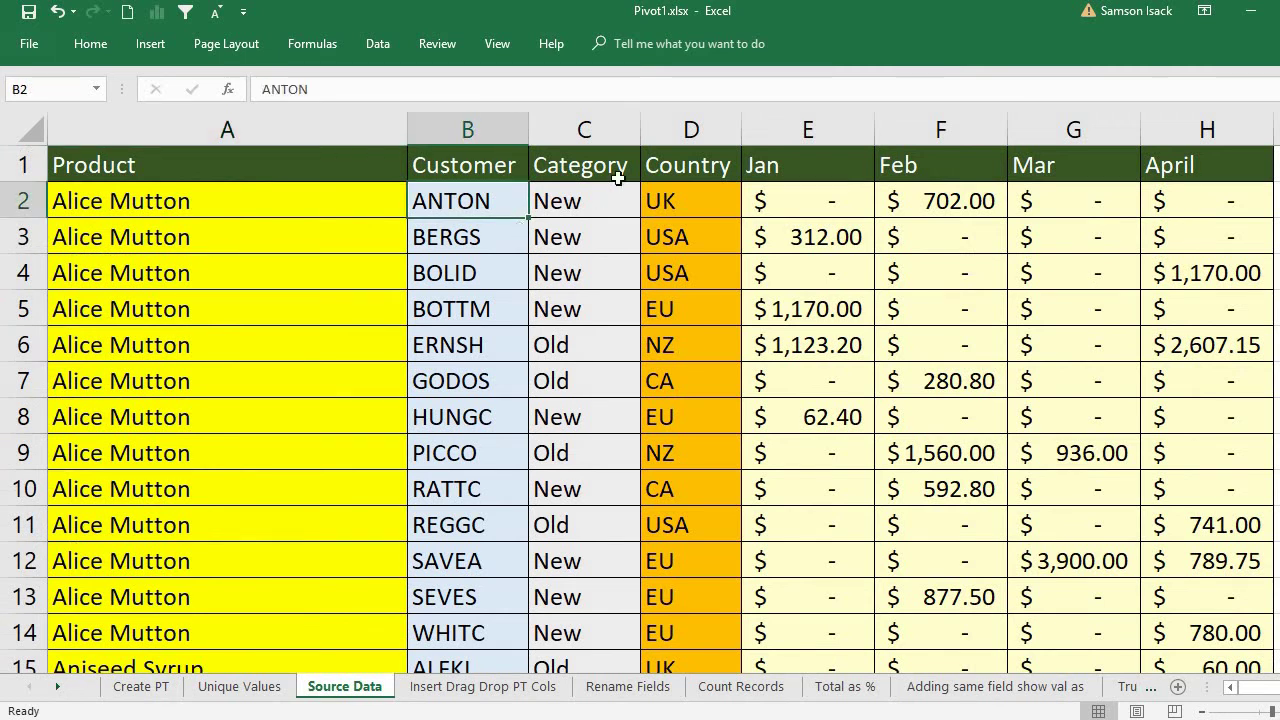
{"action": "left_click", "coordinate": [675, 208]}
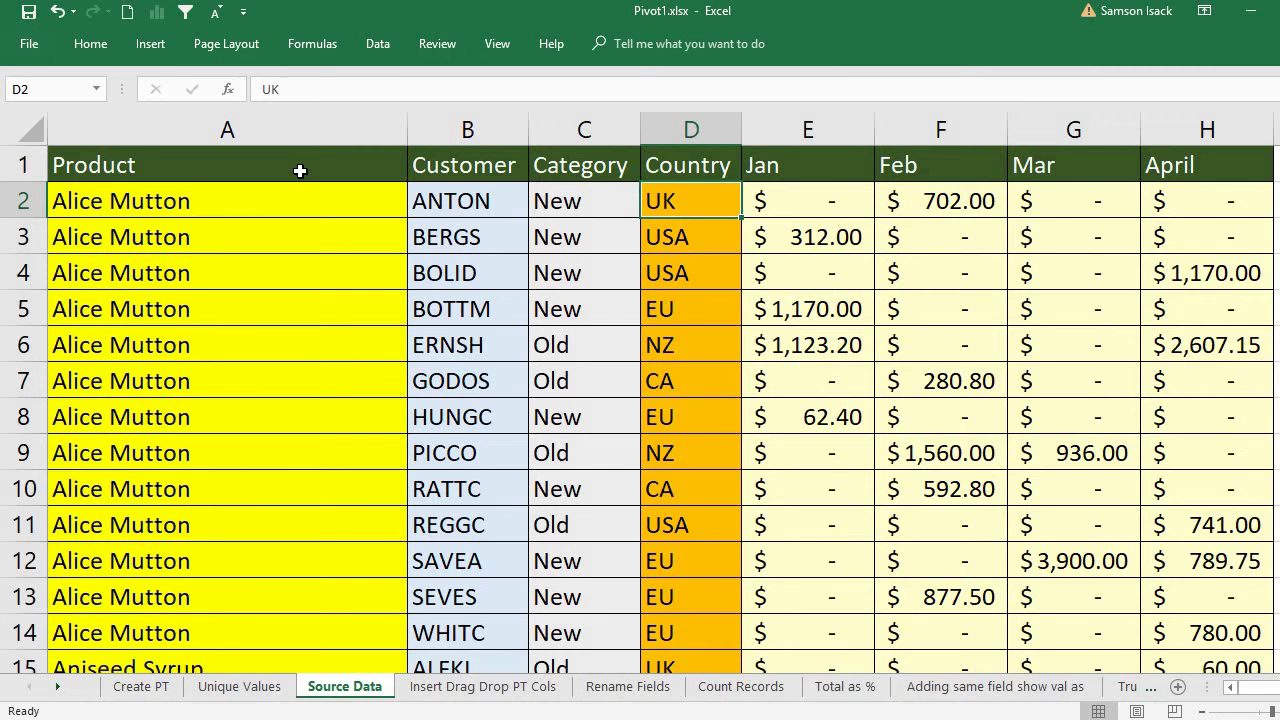
Select Source Data columns A:H and start a new PivotTable from them
{"action": "left_click_drag", "start_coordinate": [258, 128], "coordinate": [1180, 106]}
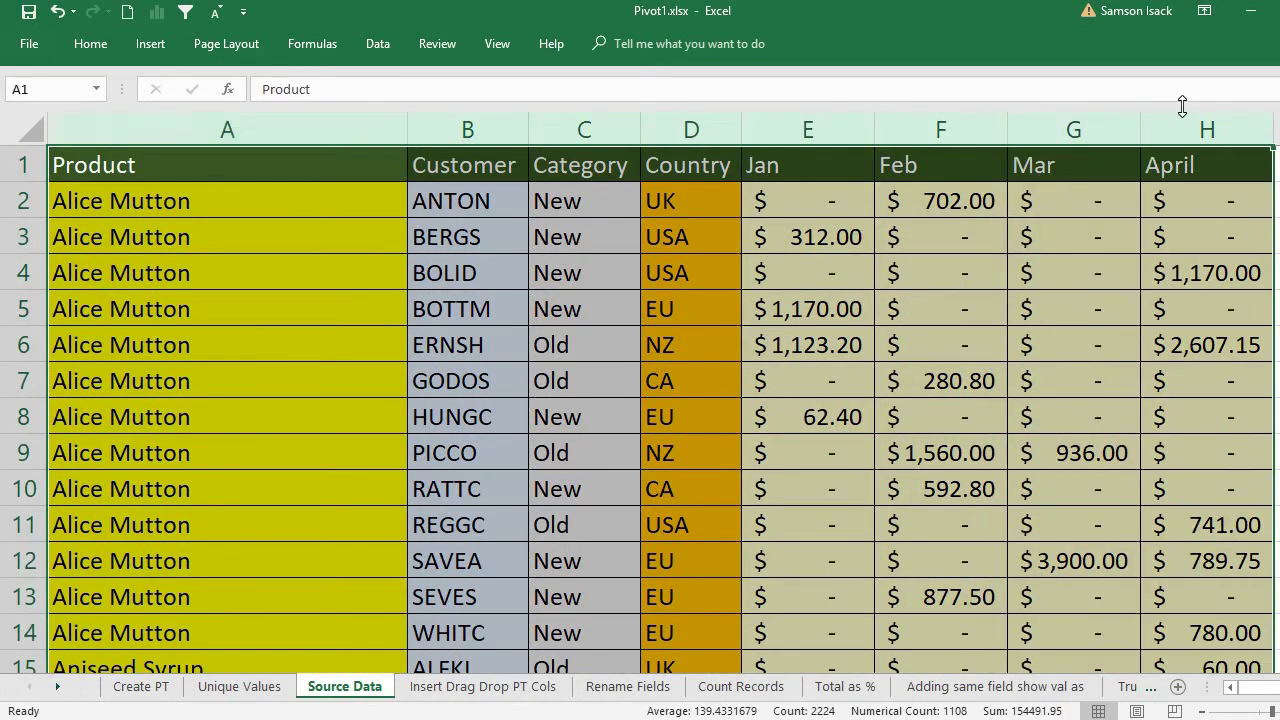
{"action": "left_click", "coordinate": [151, 44]}
{"action": "left_click", "coordinate": [31, 125]}
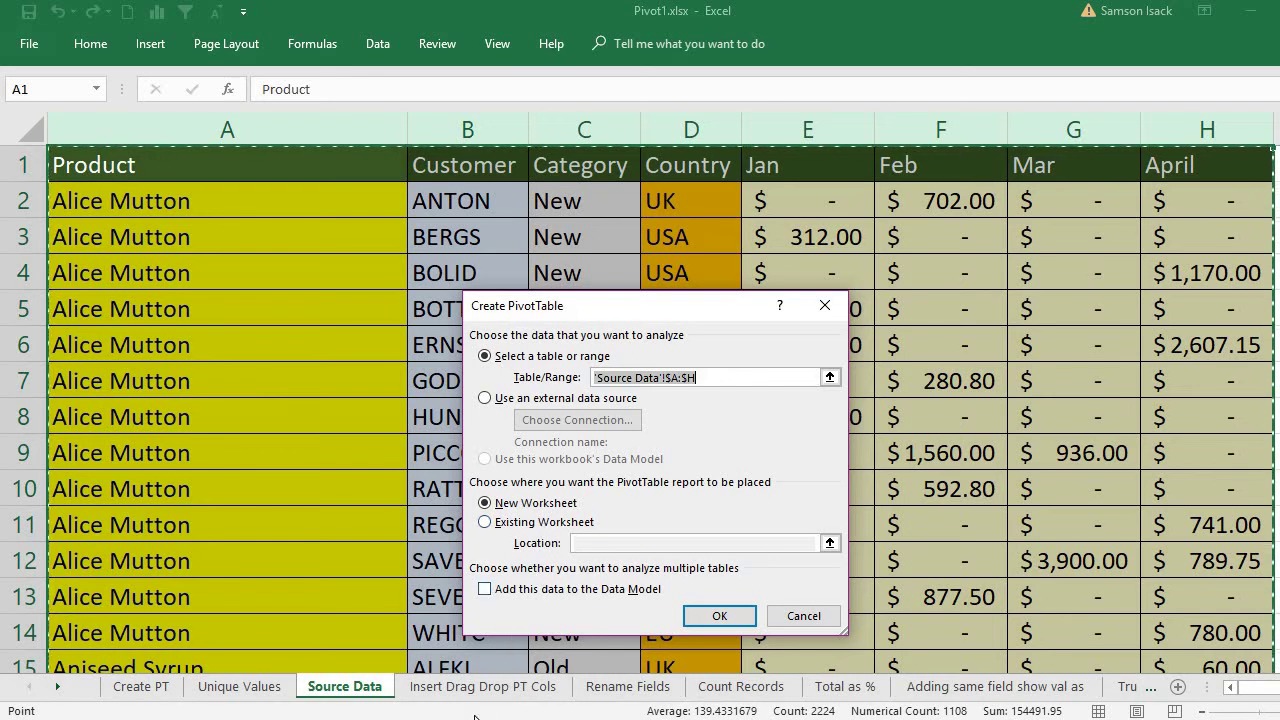
Place the PivotTable at cell A1 of the Insert Drag Drop PT Cols sheet
{"action": "left_click", "coordinate": [553, 523]}
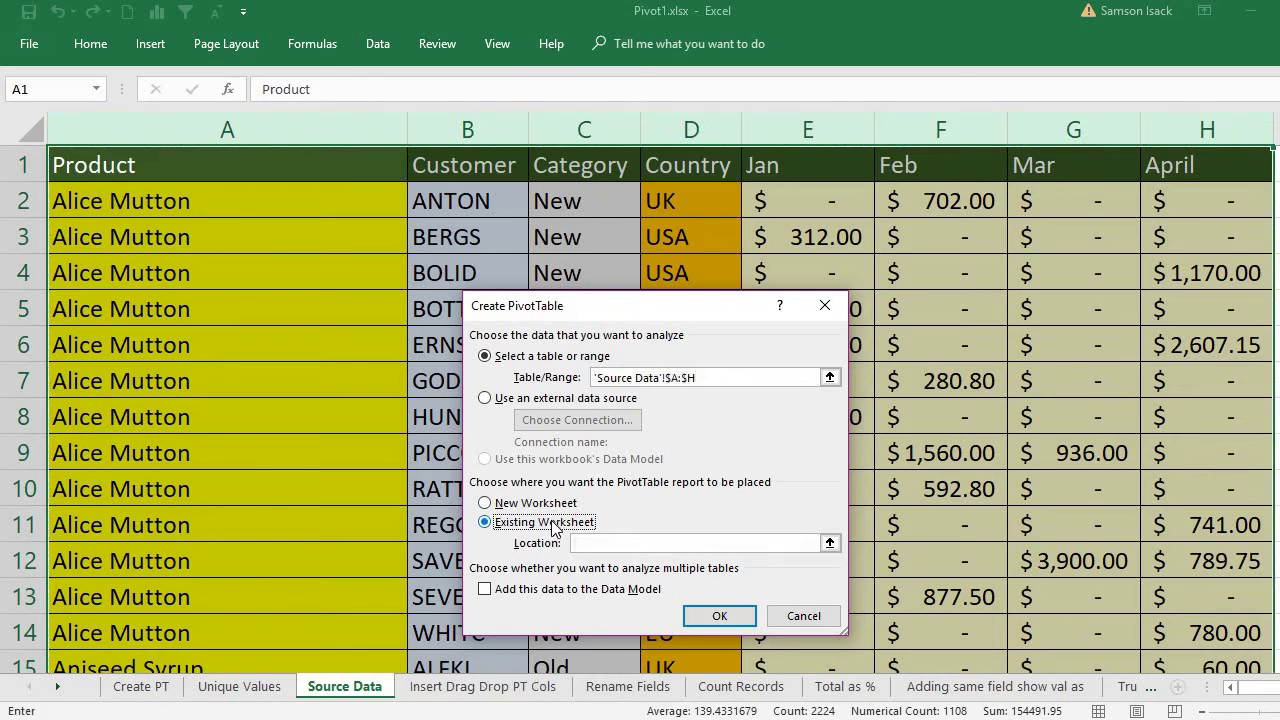
{"action": "left_click", "coordinate": [613, 544]}
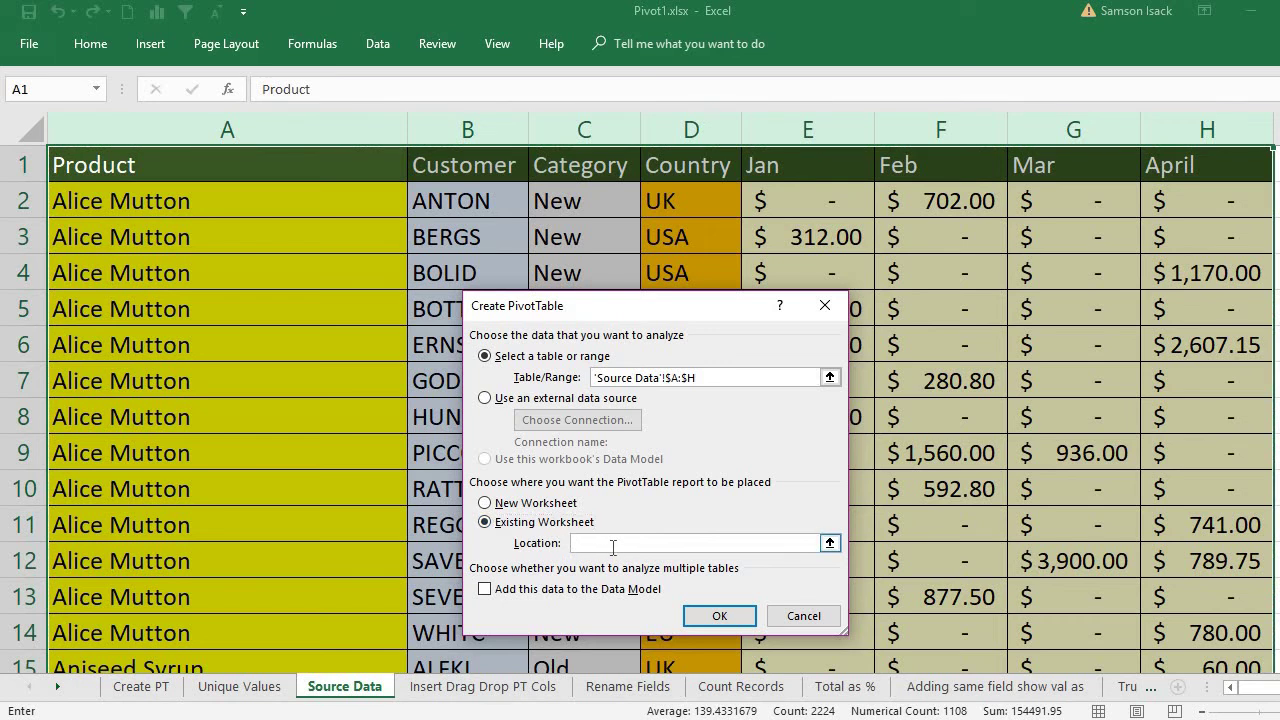
{"action": "left_click", "coordinate": [481, 687]}
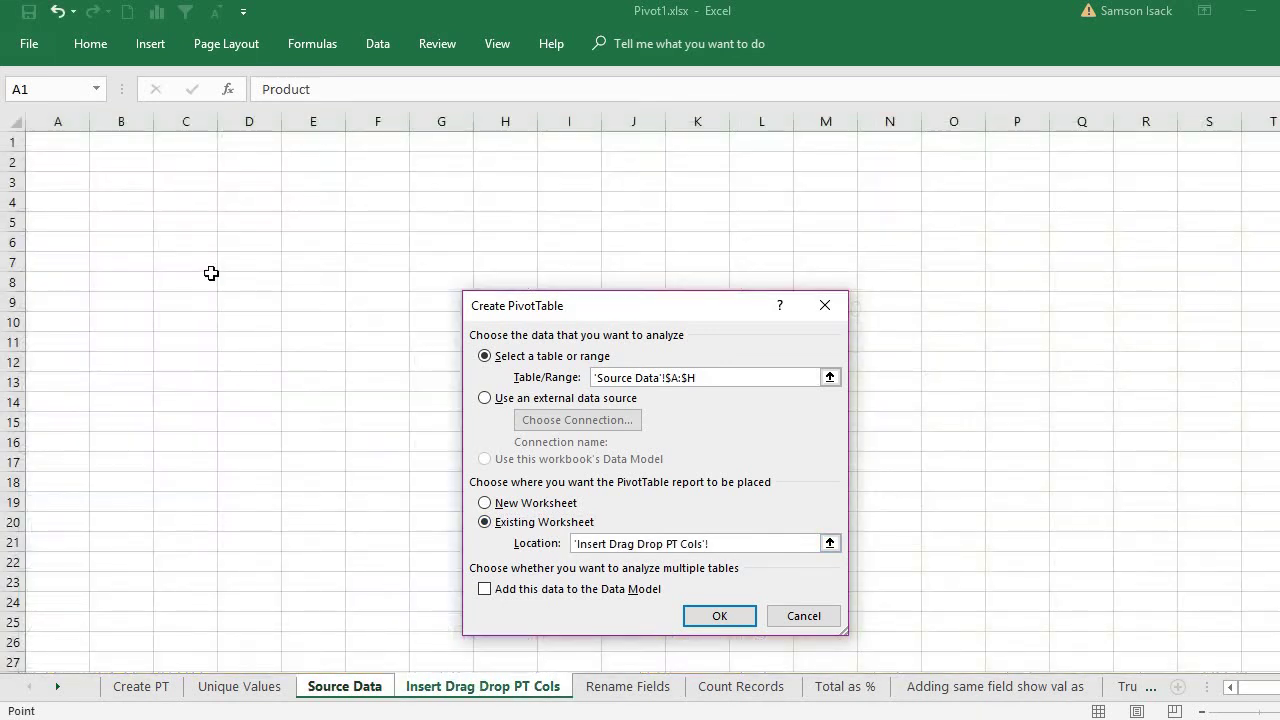
{"action": "left_click", "coordinate": [73, 144]}
{"action": "left_click", "coordinate": [705, 614]}
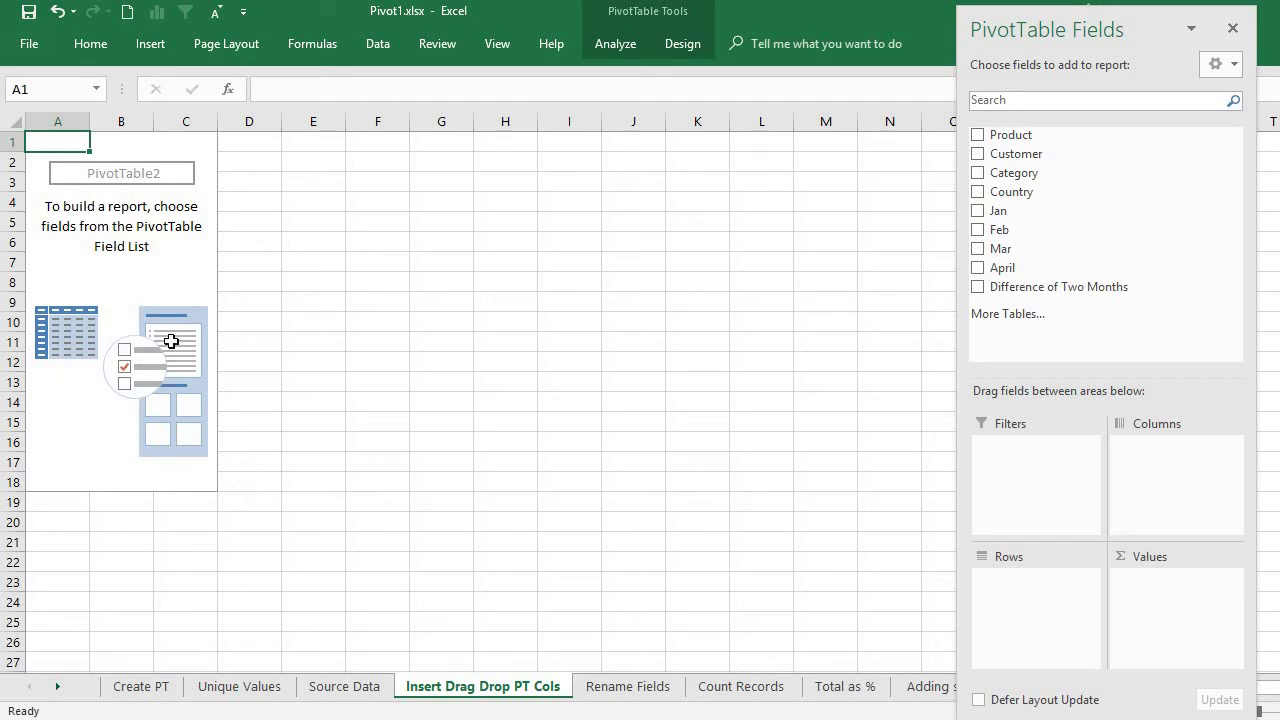
Drag Product into Rows and into Values to show Count of Product per product
{"action": "left_click_drag", "start_coordinate": [1000, 200], "coordinate": [1005, 250]}
{"action": "left_click", "coordinate": [1045, 232]}
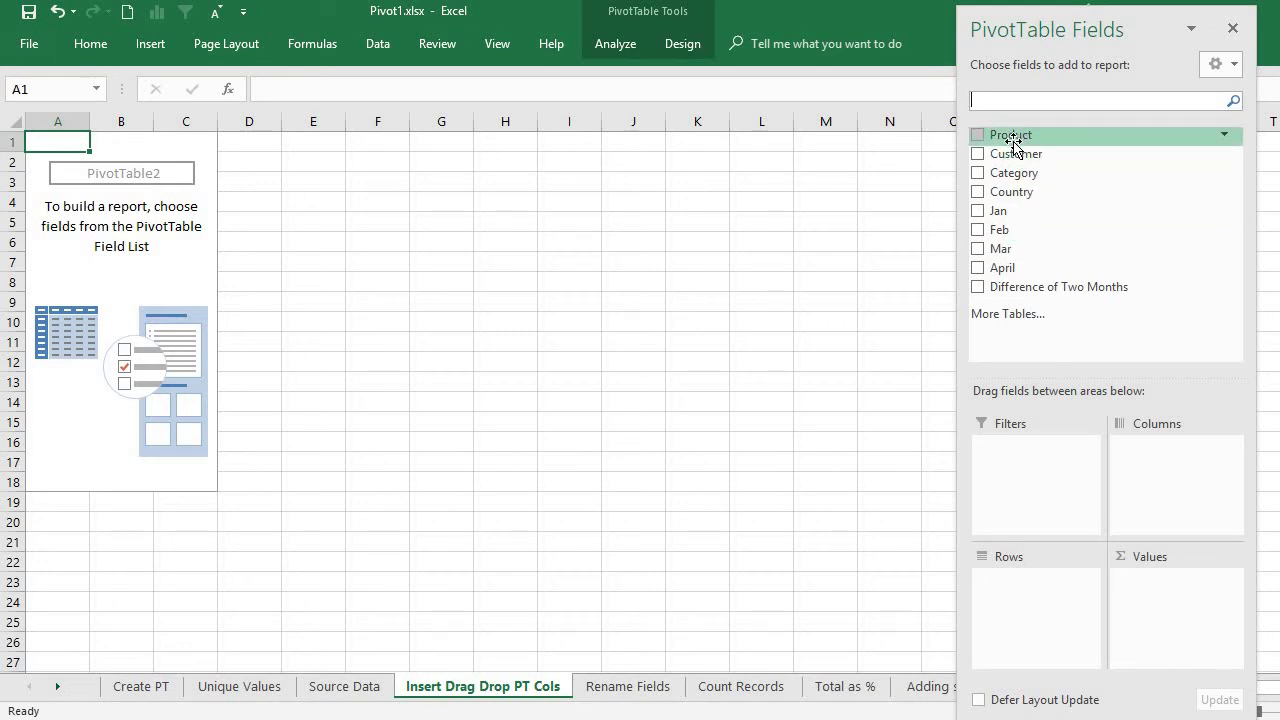
{"action": "left_click_drag", "start_coordinate": [1012, 137], "coordinate": [1016, 626]}
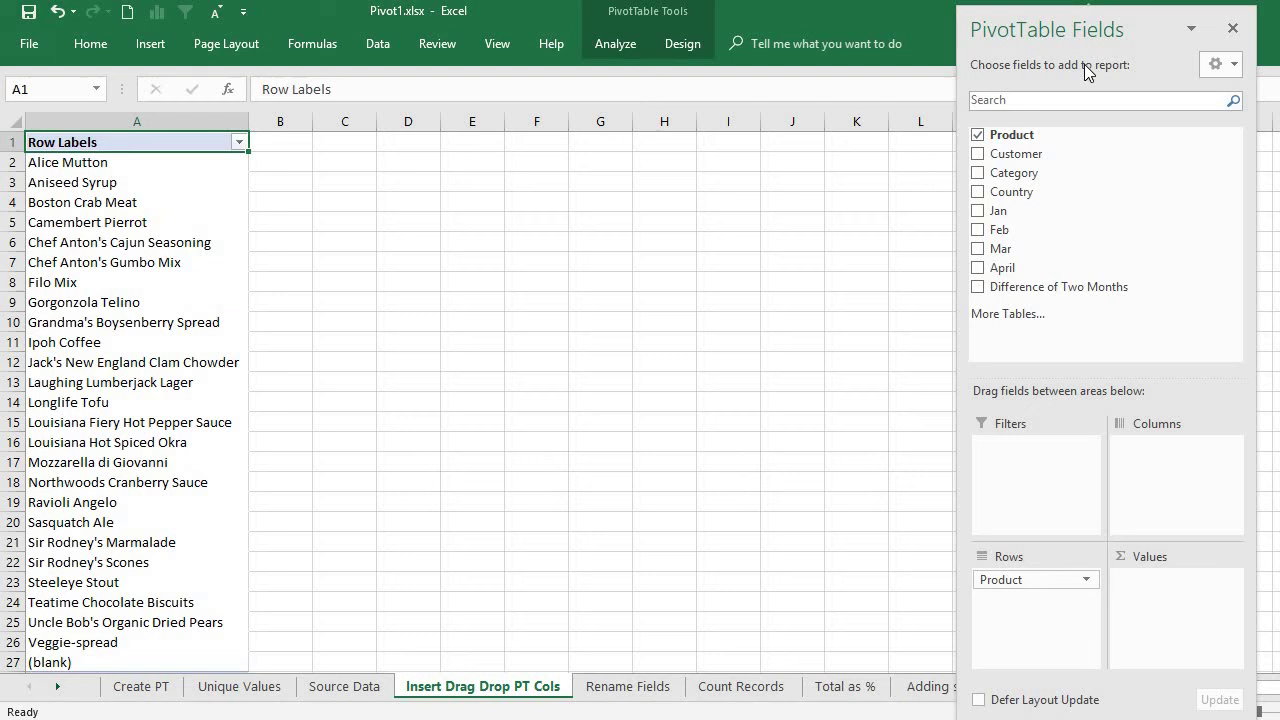
{"action": "left_click_drag", "start_coordinate": [1017, 135], "coordinate": [1205, 604]}
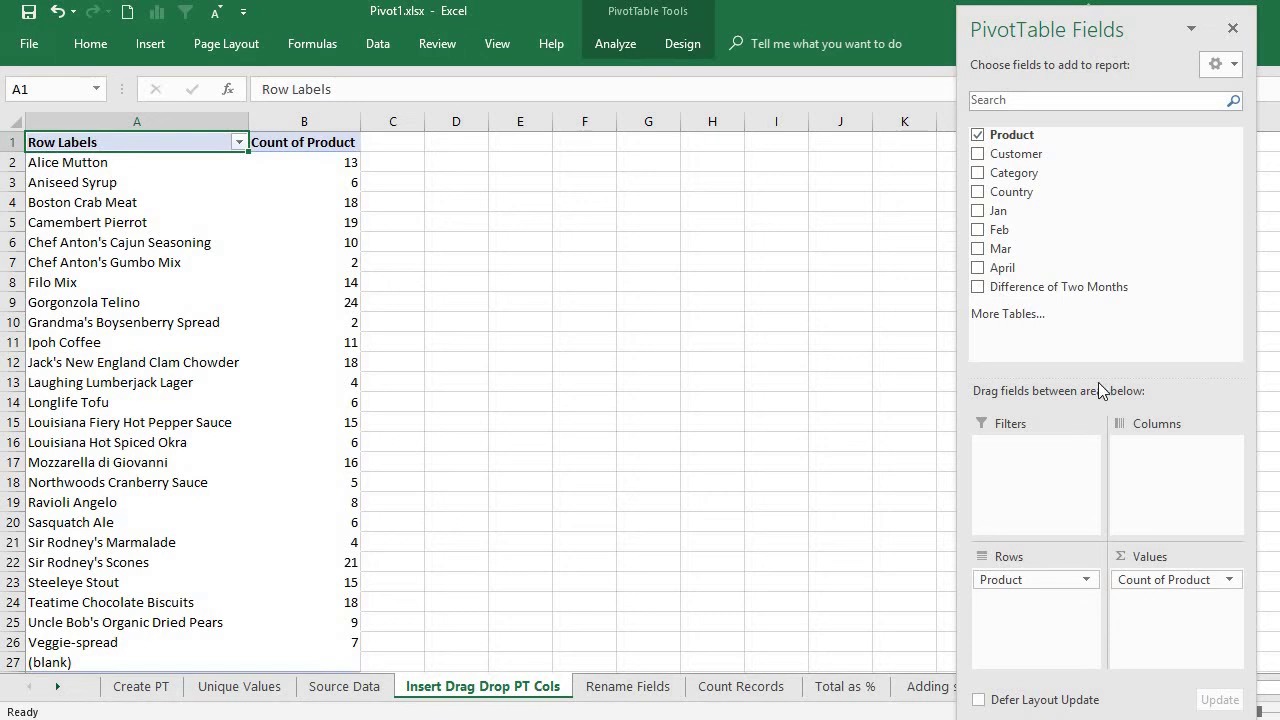
{"action": "left_click", "coordinate": [1233, 31]}
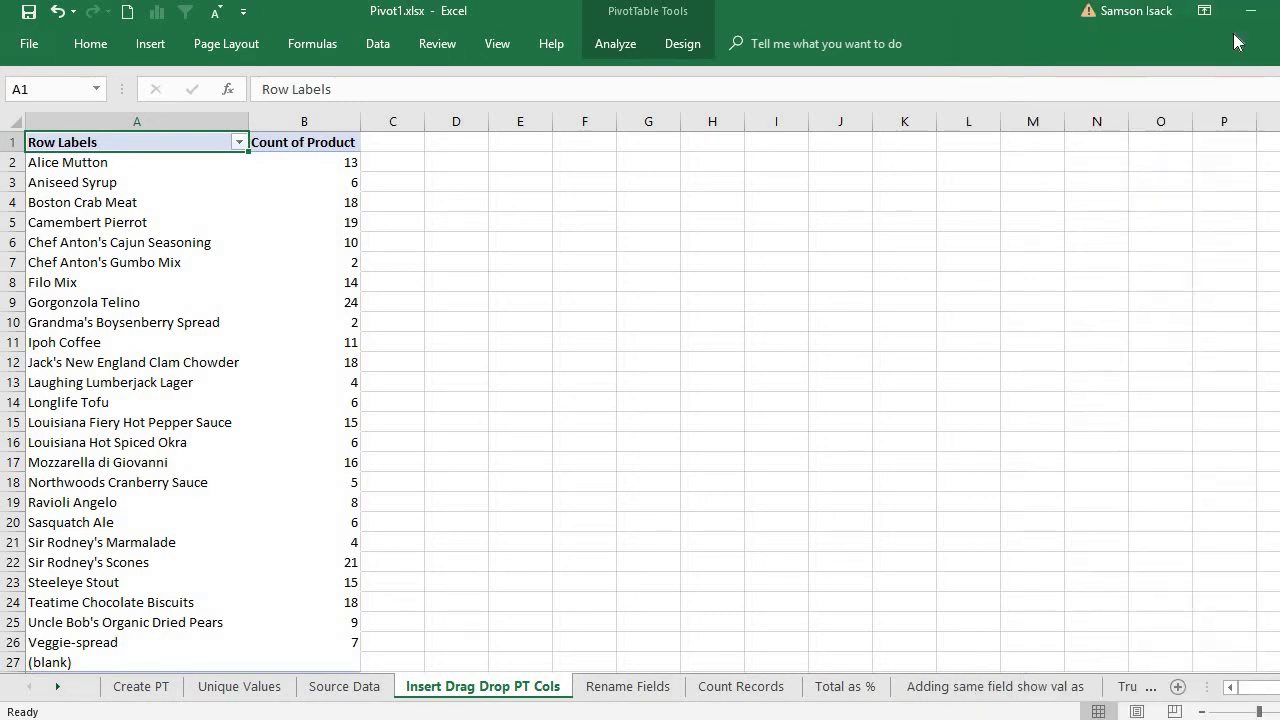
{"action": "left_click", "coordinate": [177, 244]}
{"action": "left_click", "coordinate": [181, 410]}
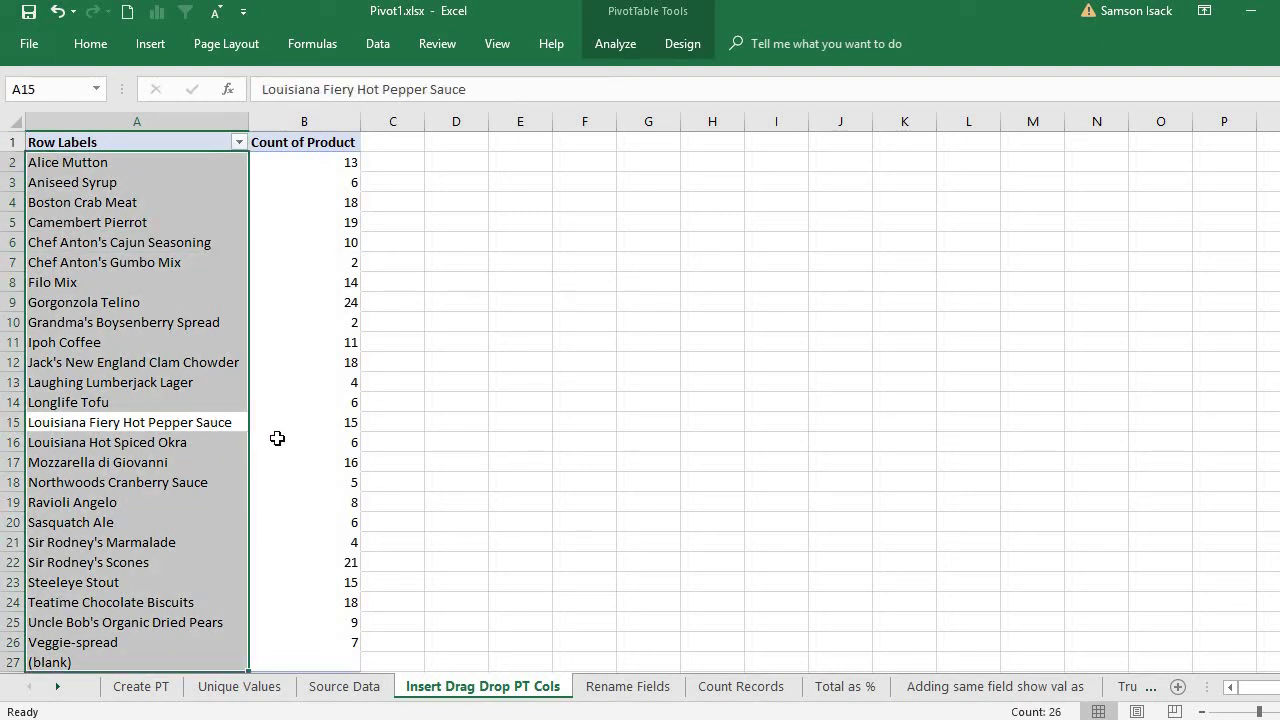
{"action": "left_click", "coordinate": [277, 438]}
{"action": "left_click", "coordinate": [137, 440]}
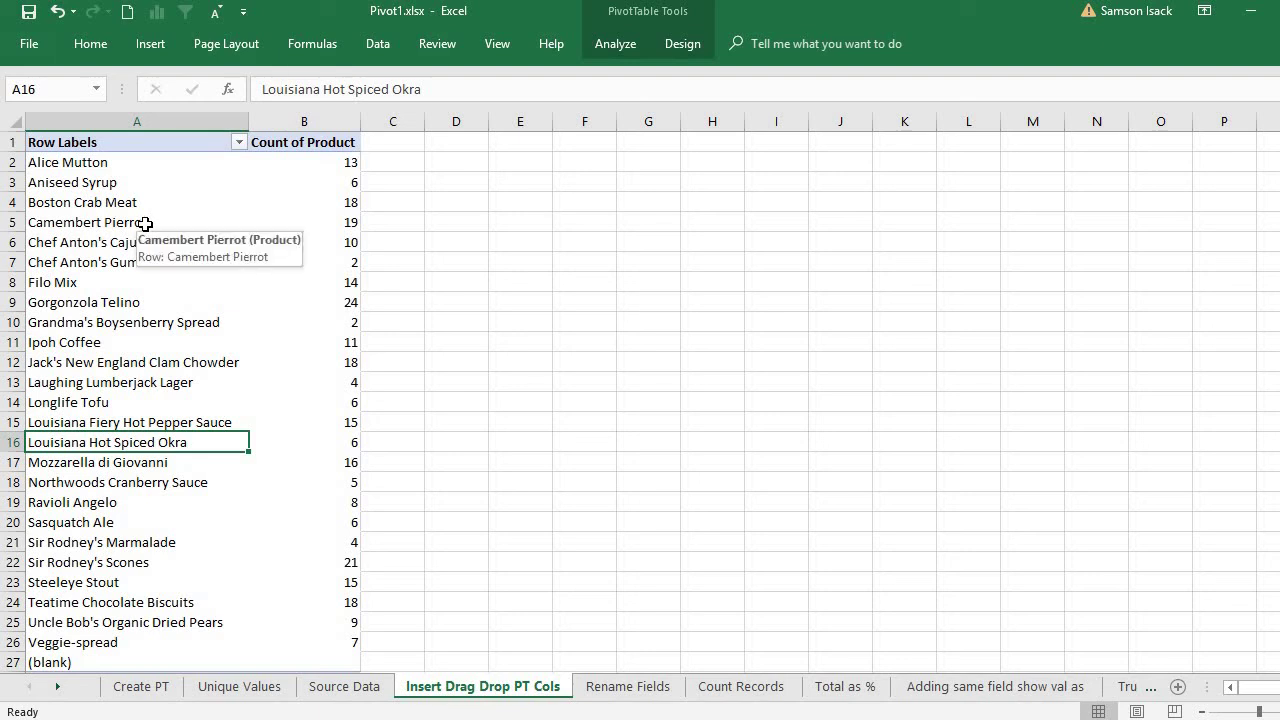
{"action": "left_click", "coordinate": [147, 272]}
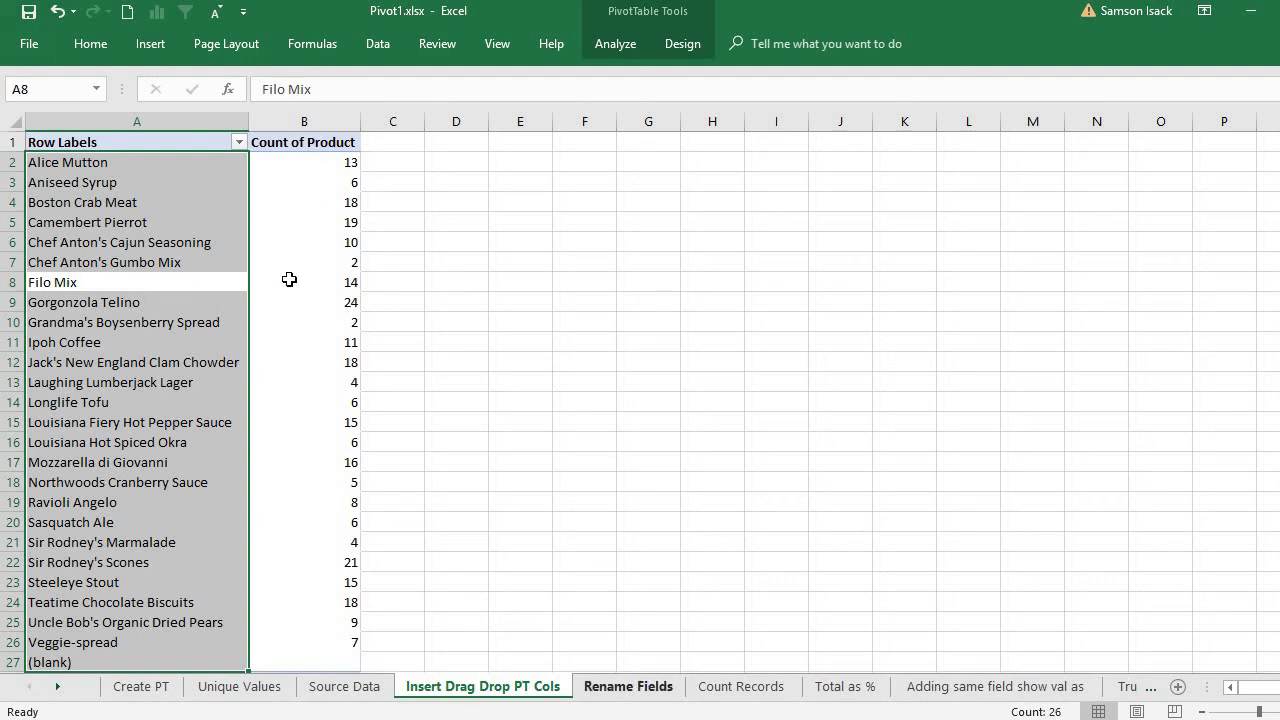
{"action": "left_click", "coordinate": [181, 230]}
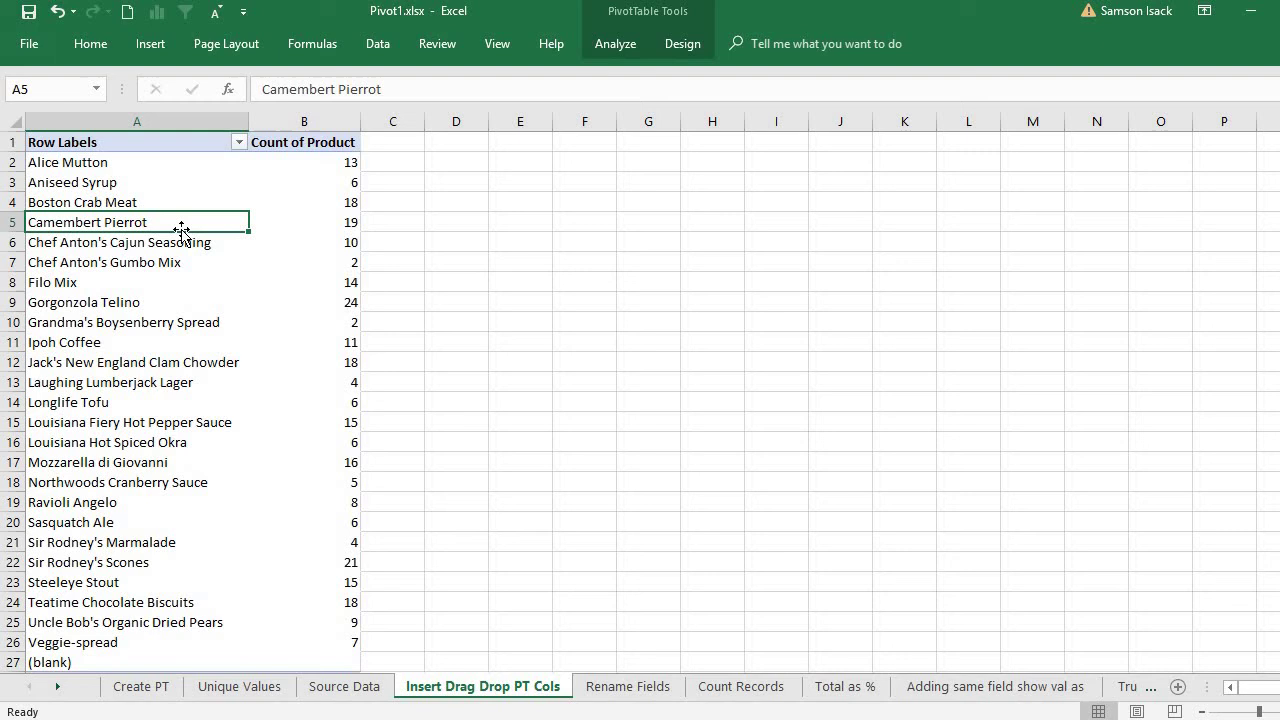
{"action": "left_click", "coordinate": [223, 380]}
{"action": "right_click", "coordinate": [224, 382]}
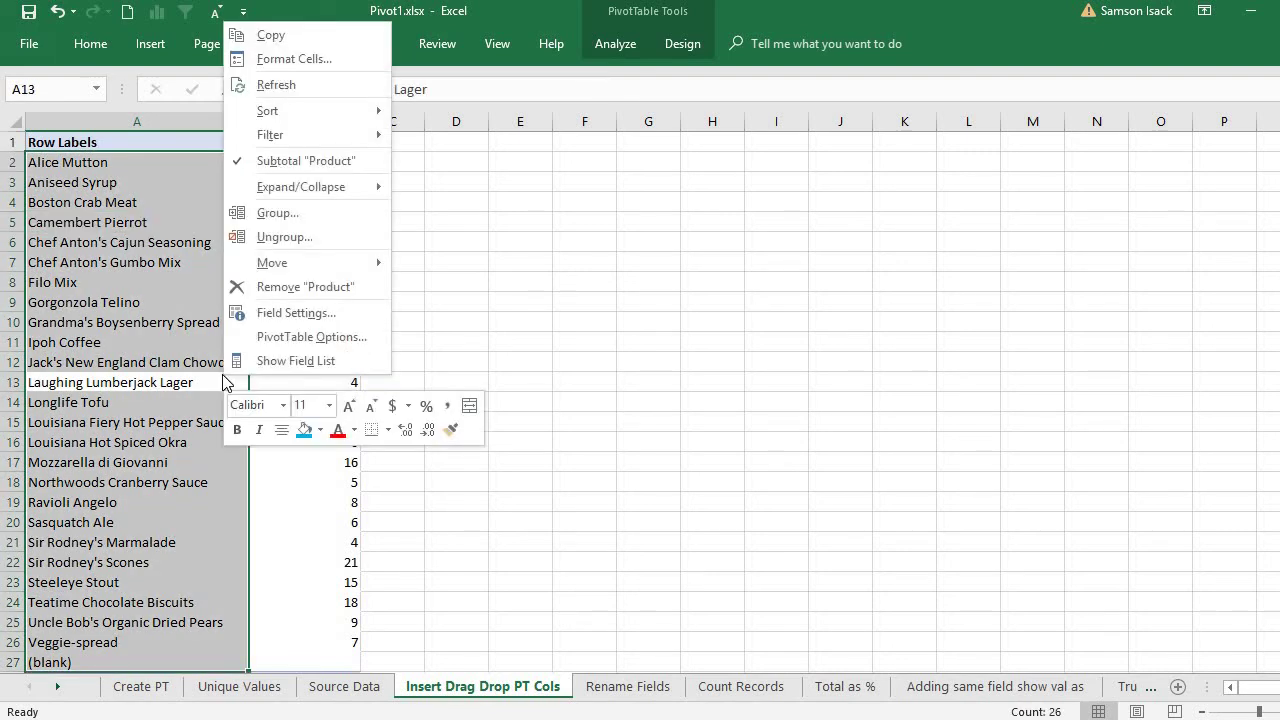
{"action": "left_click", "coordinate": [309, 372]}
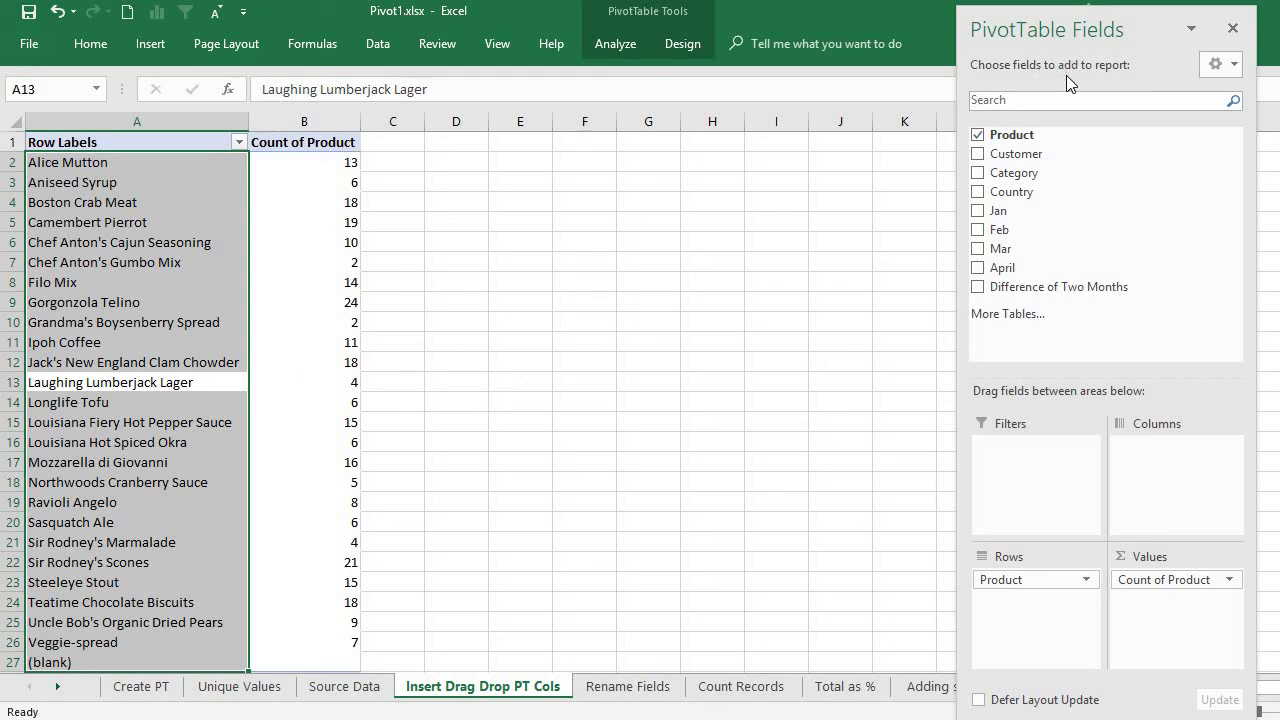
{"action": "left_click", "coordinate": [1232, 28]}
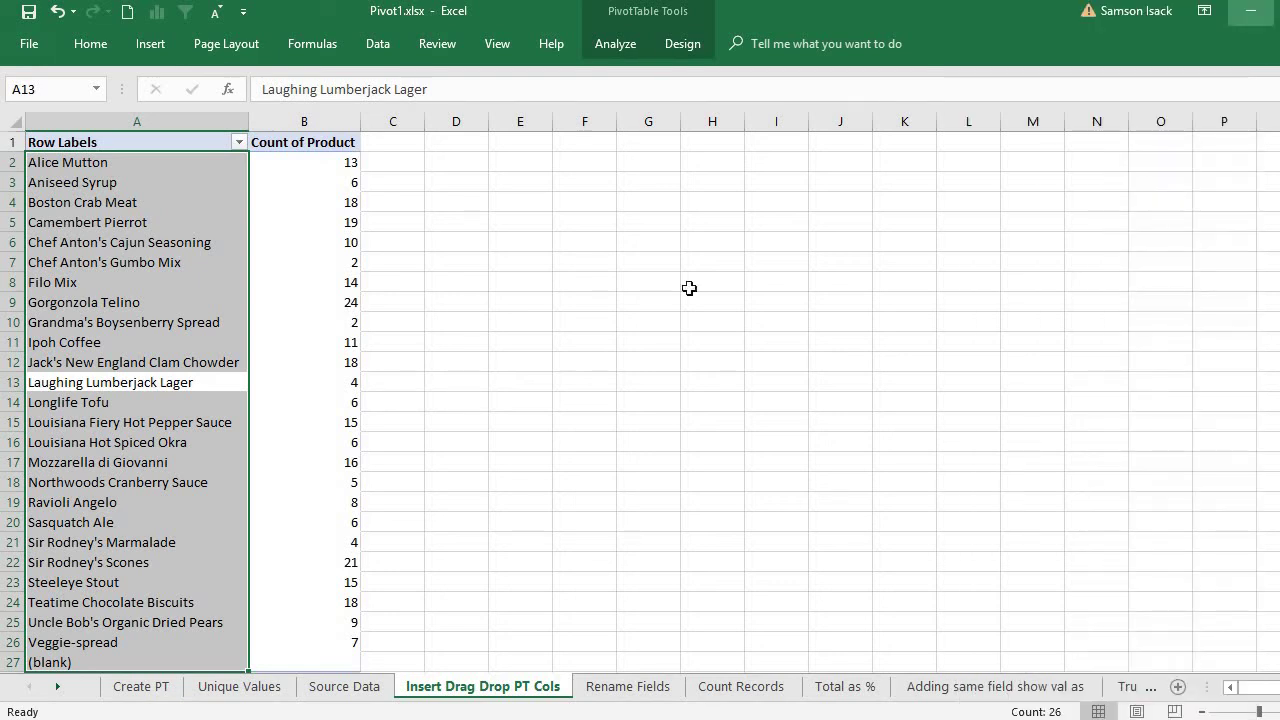
{"action": "left_click", "coordinate": [660, 281]}
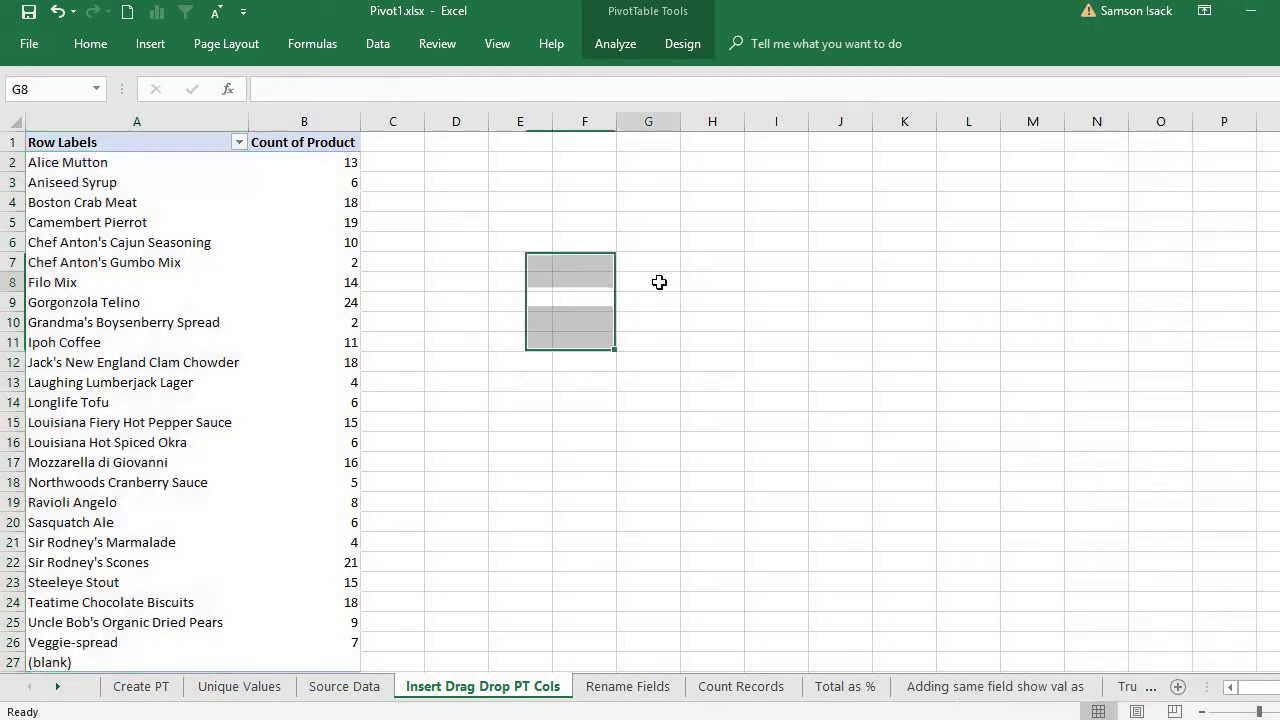
{"action": "left_click", "coordinate": [133, 148]}
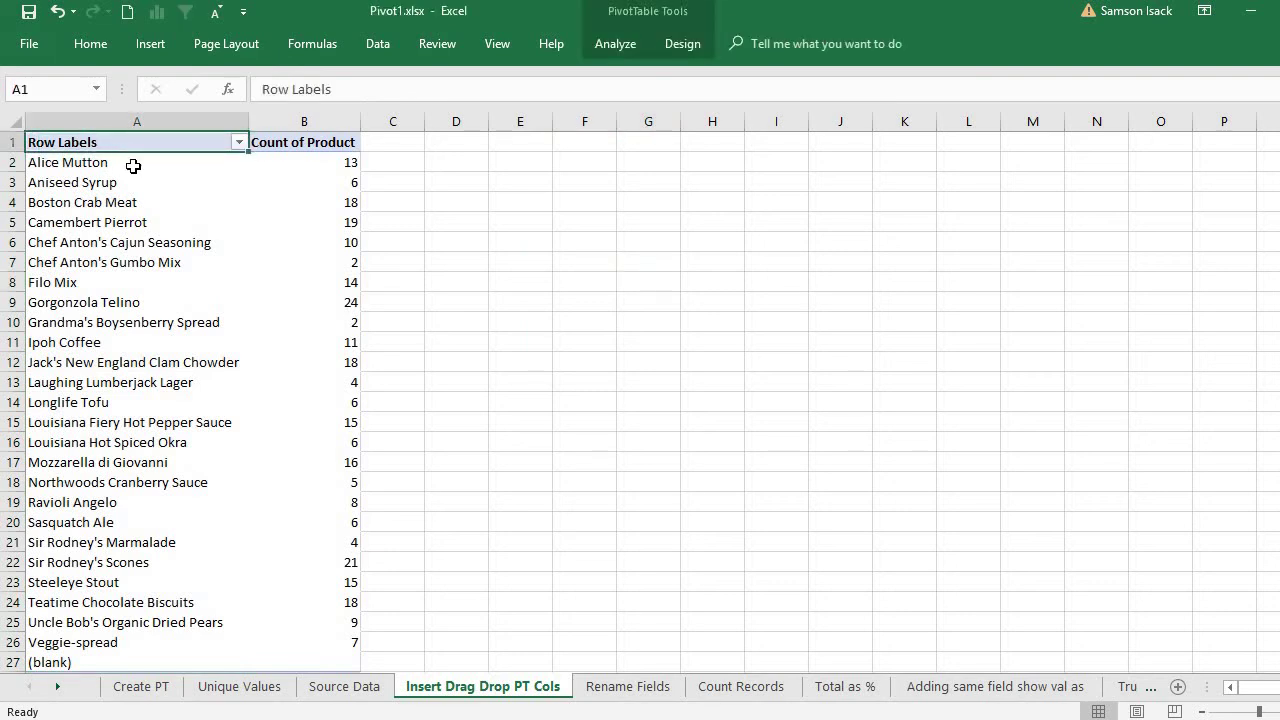
{"action": "left_click", "coordinate": [133, 165]}
{"action": "right_click", "coordinate": [133, 166]}
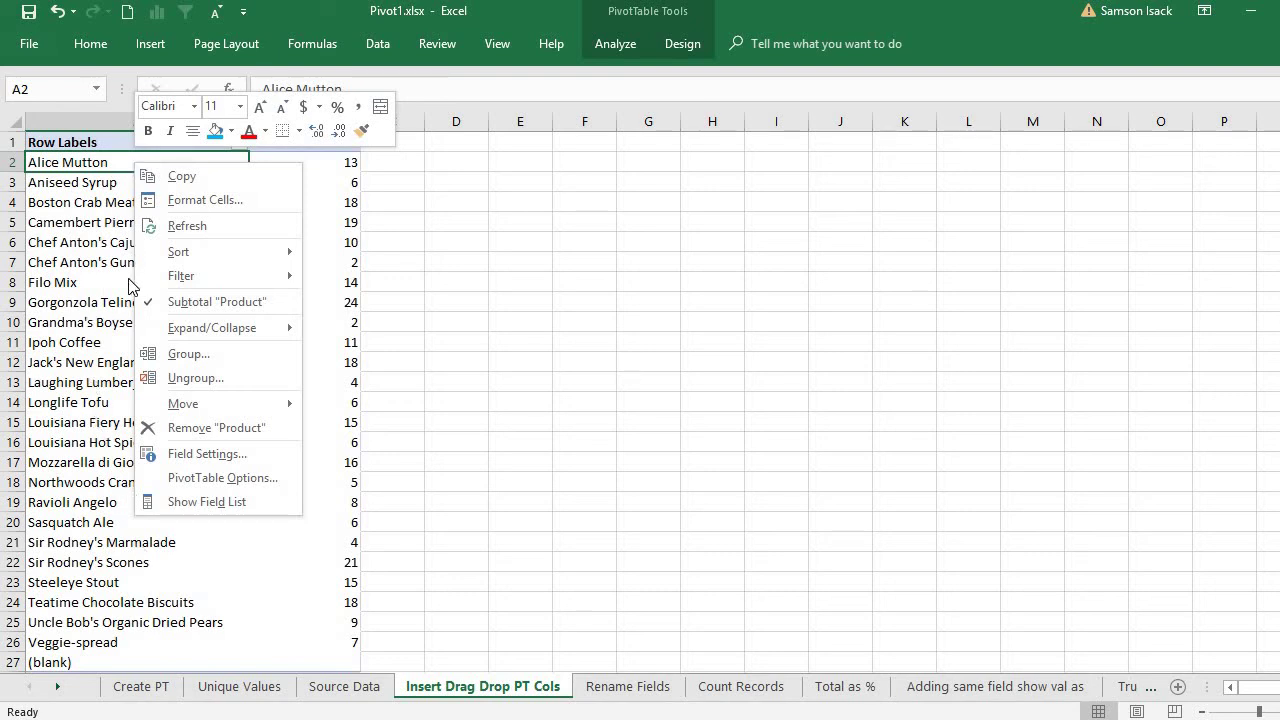
{"action": "left_click", "coordinate": [200, 510]}
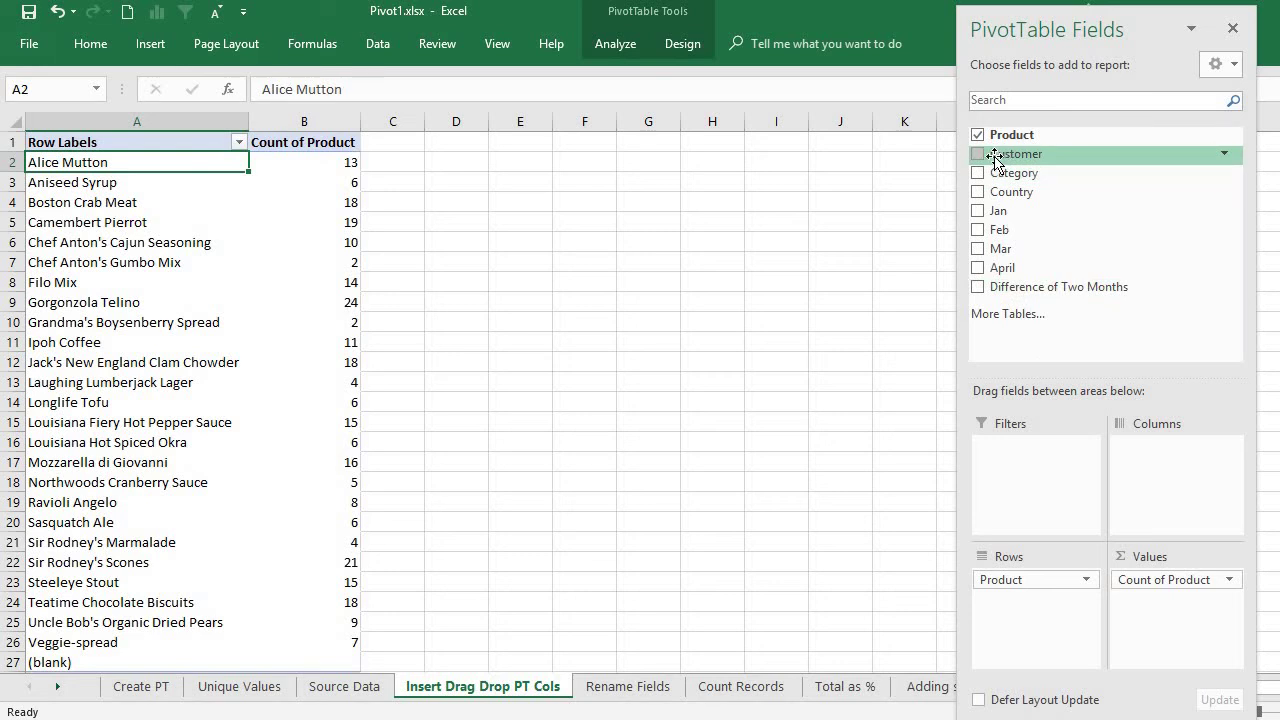
Add Customer below Product in Rows and Category to Columns, splitting counts into New, Old and (blank)
{"action": "left_click_drag", "start_coordinate": [995, 160], "coordinate": [1003, 626]}
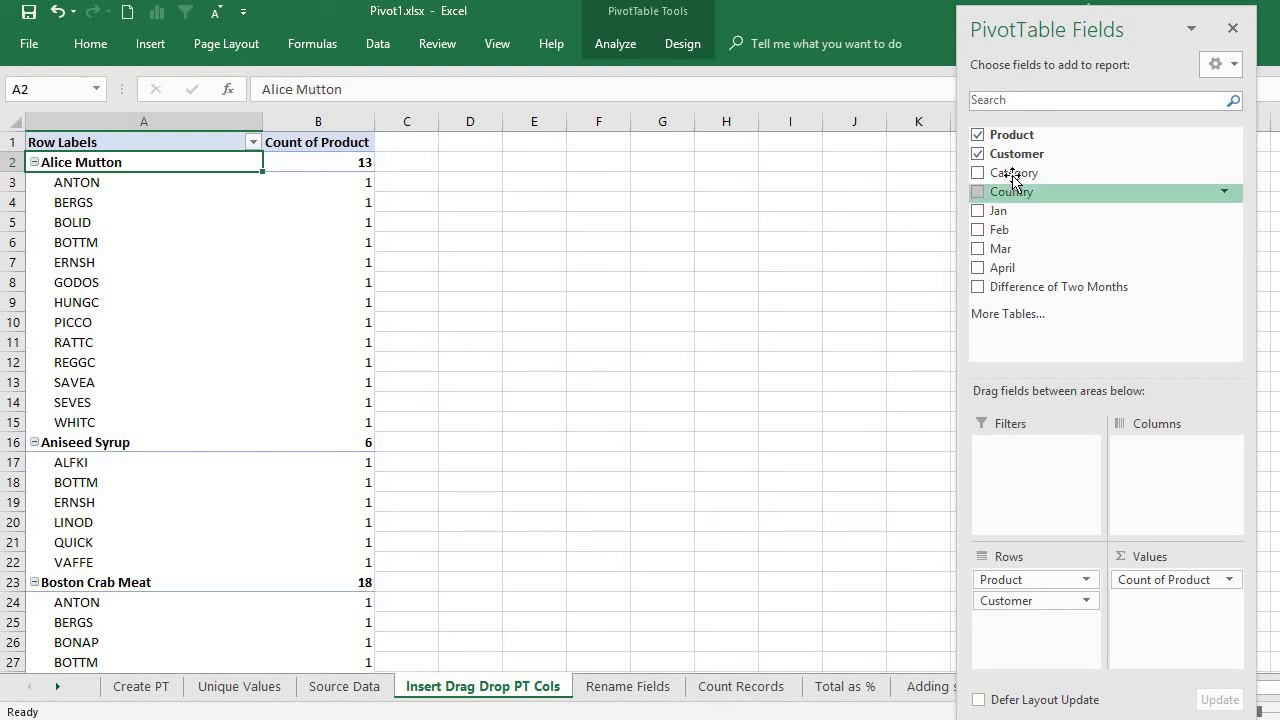
{"action": "left_click_drag", "start_coordinate": [1012, 174], "coordinate": [1143, 460]}
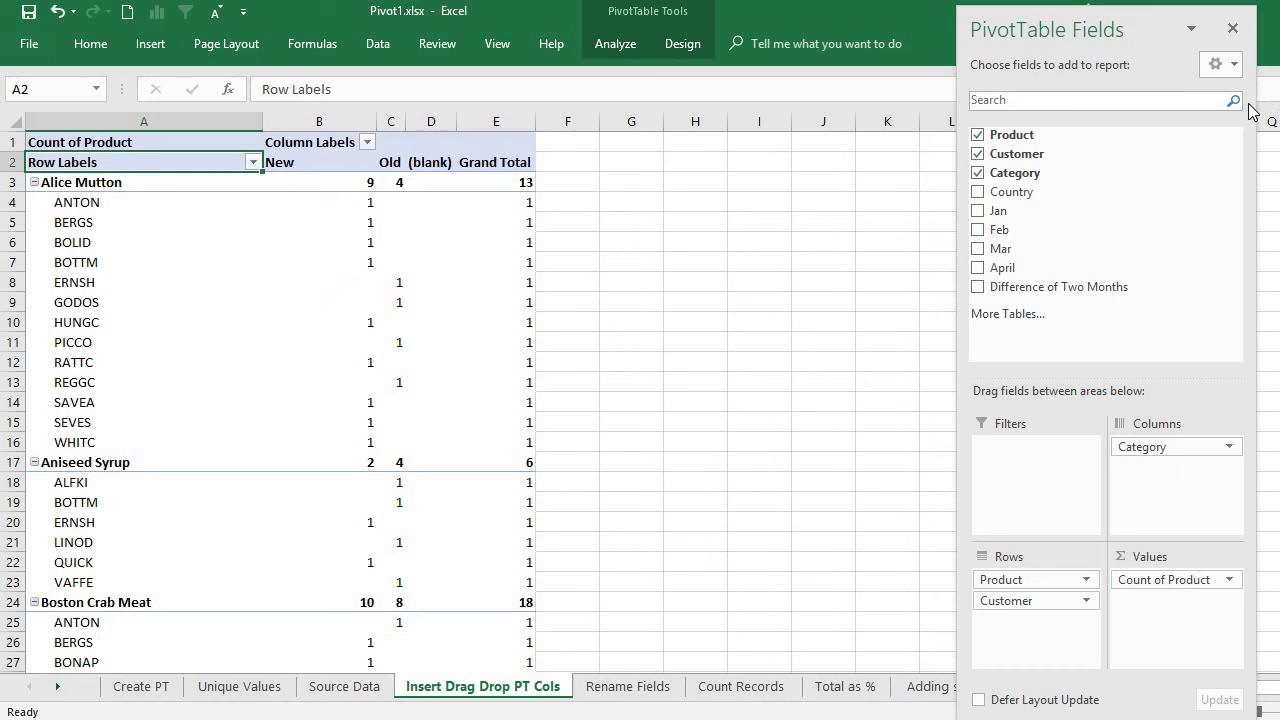
Close the field list and select all Customer labels in the pivot
{"action": "left_click", "coordinate": [1234, 30]}
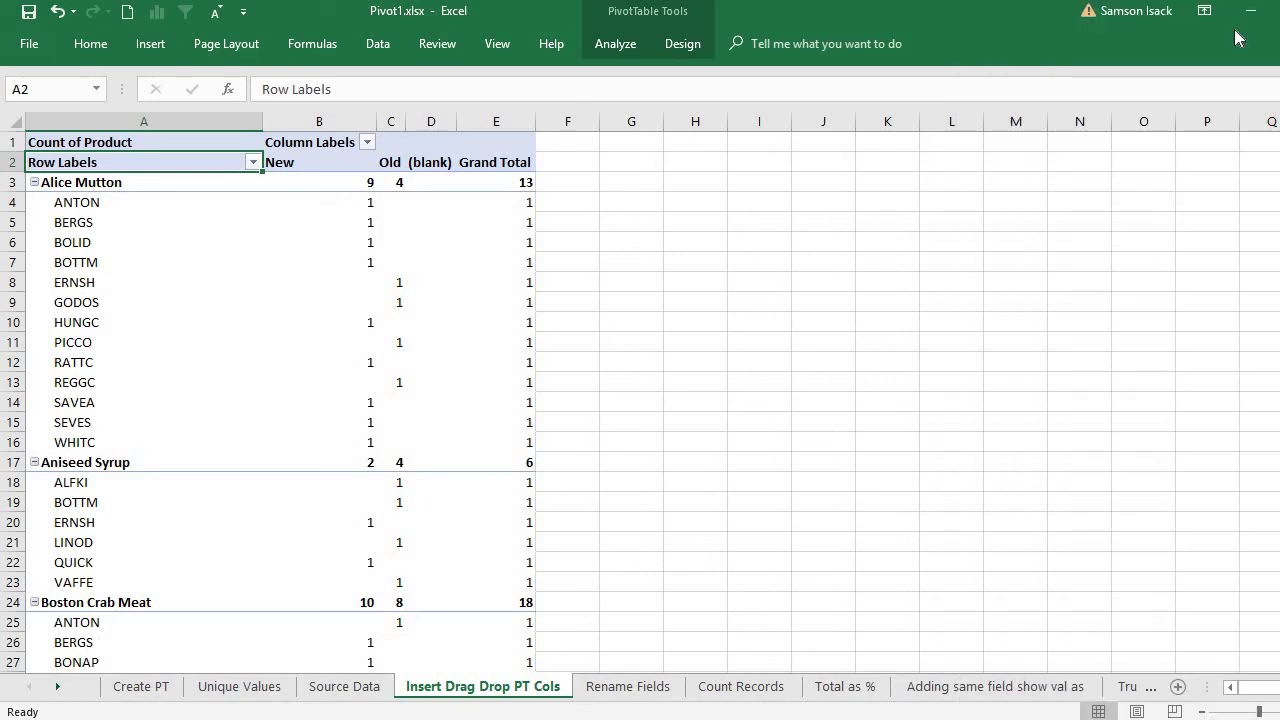
{"action": "left_click", "coordinate": [156, 231]}
{"action": "left_click", "coordinate": [106, 339]}
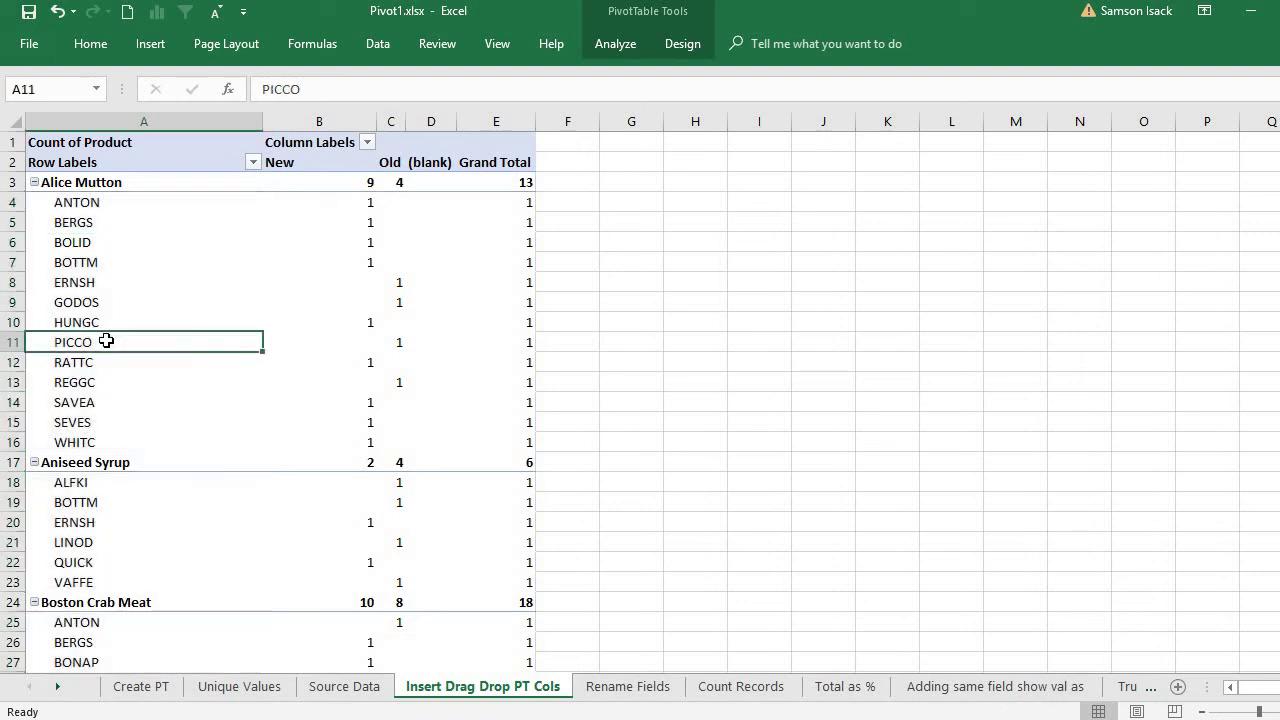
{"action": "left_click", "coordinate": [120, 225]}
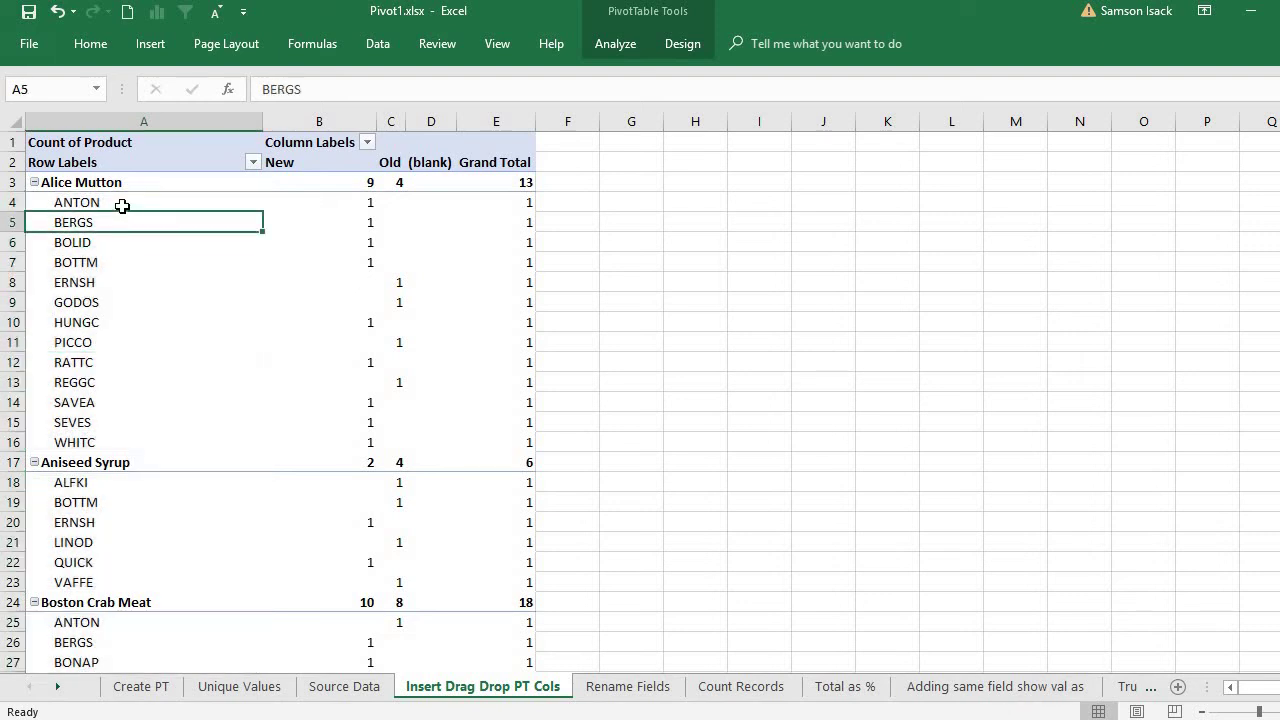
{"action": "left_click", "coordinate": [122, 228]}
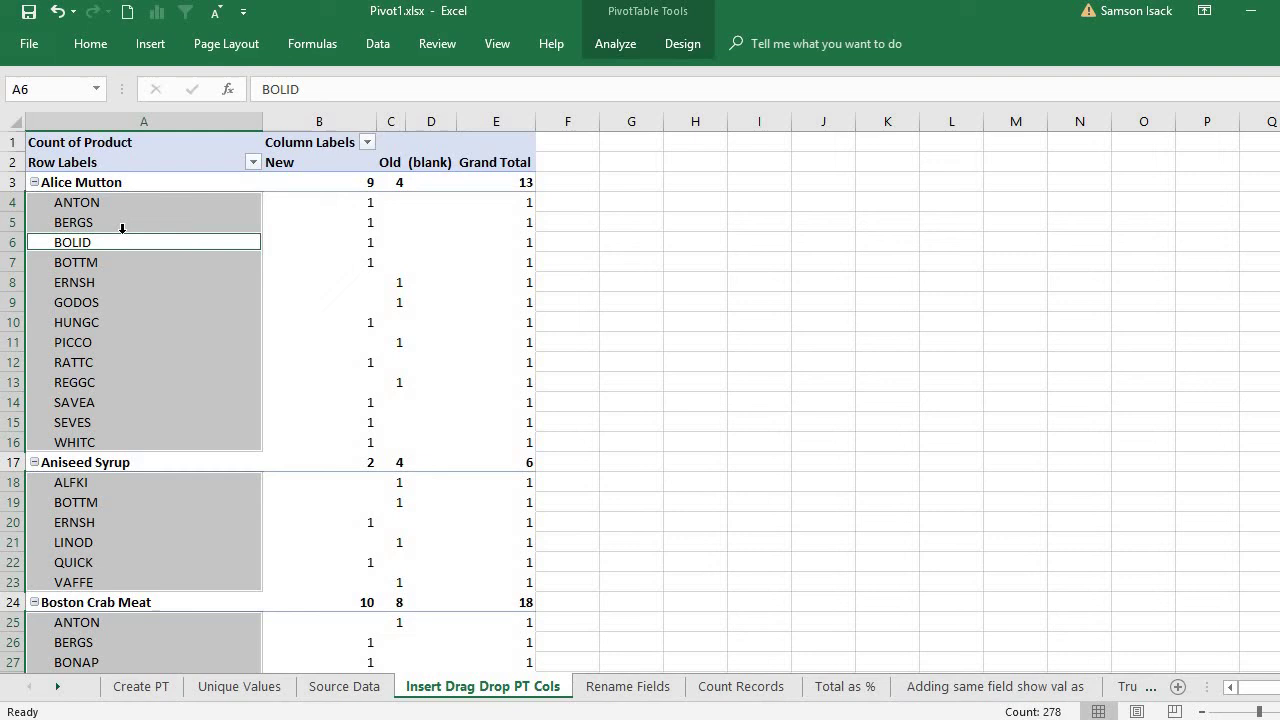
{"action": "left_click", "coordinate": [130, 225]}
Select customer rows, the New column and the GODOS row, then reselect all customer items
{"action": "left_click_drag", "start_coordinate": [212, 222], "coordinate": [243, 270]}
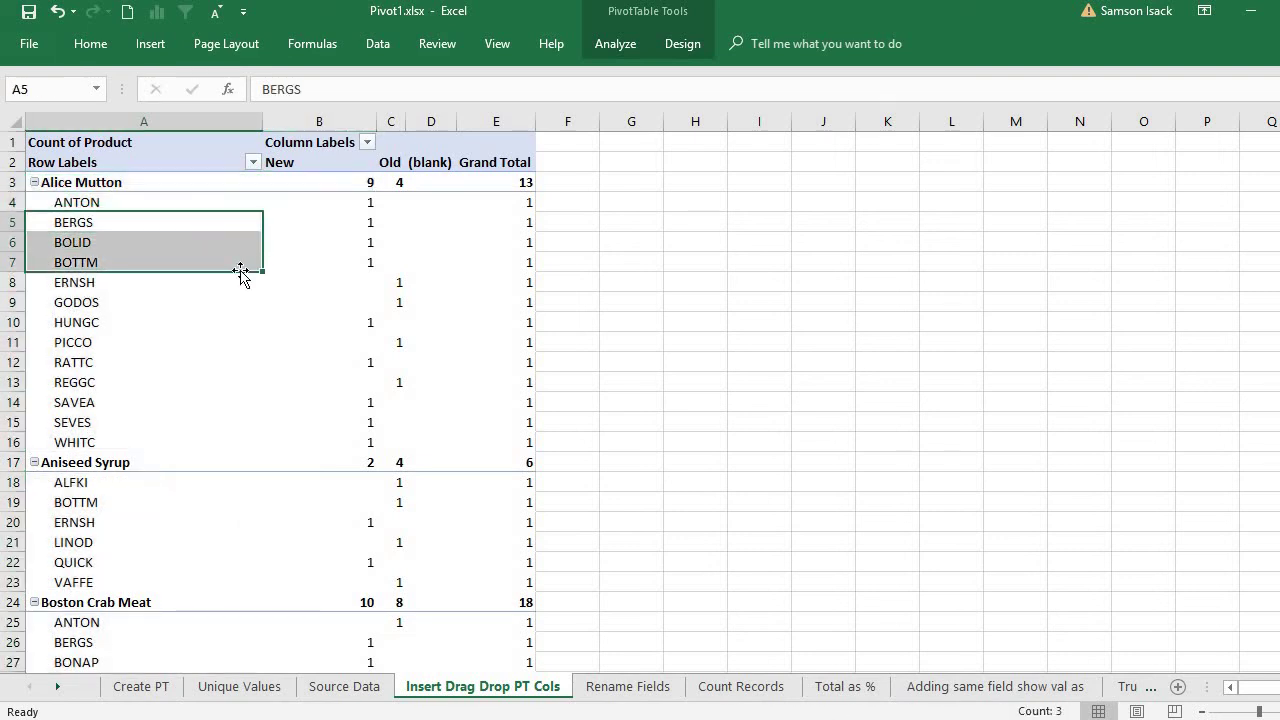
{"action": "left_click", "coordinate": [327, 150]}
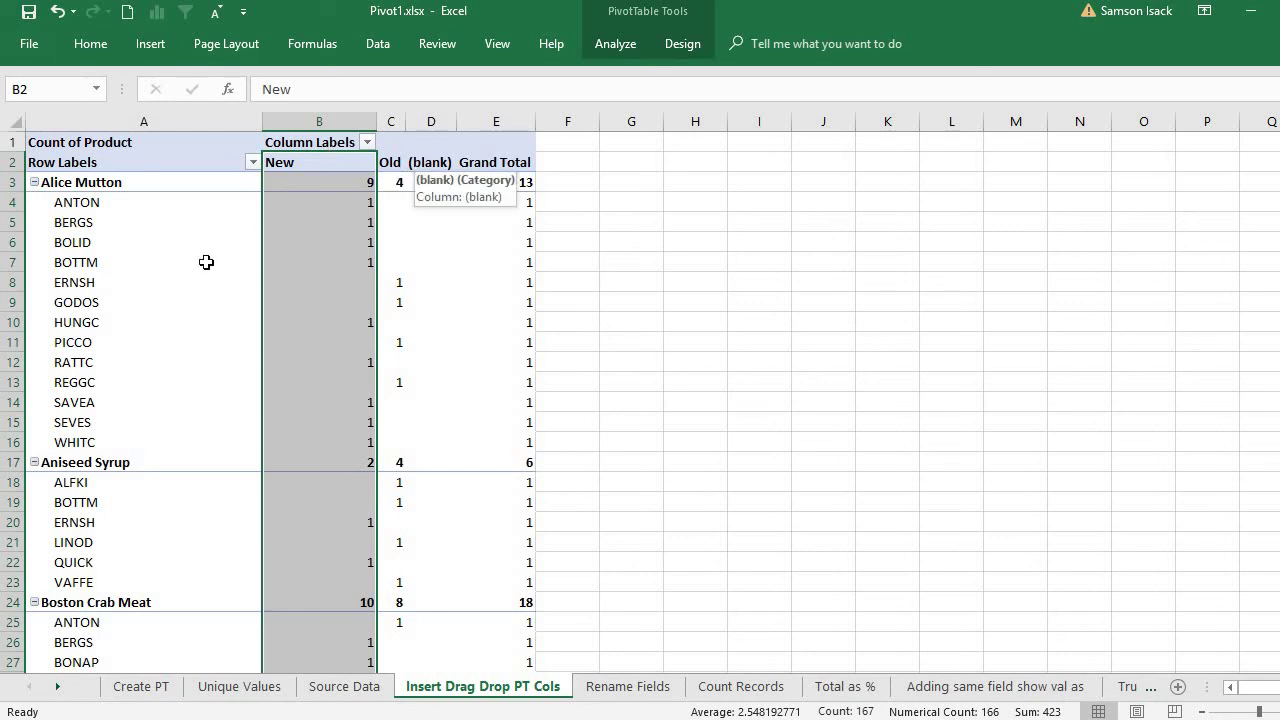
{"action": "left_click", "coordinate": [32, 300]}
{"action": "left_click", "coordinate": [35, 300]}
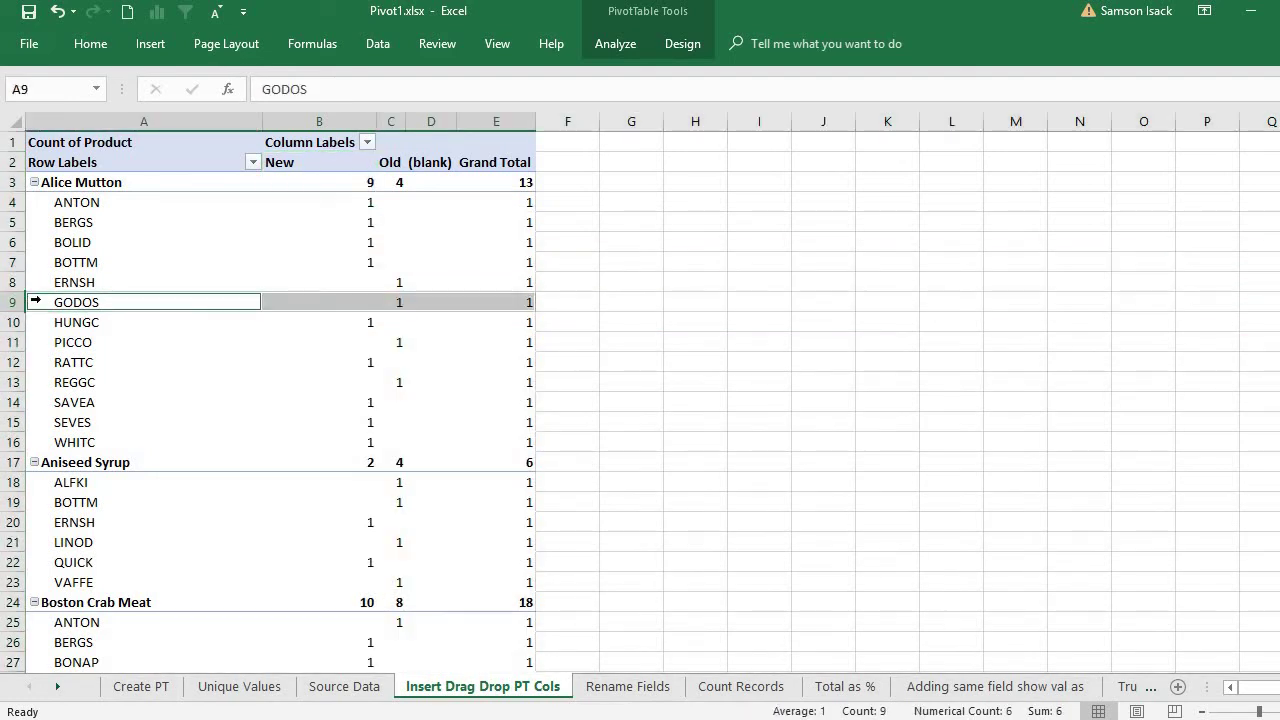
{"action": "left_click", "coordinate": [166, 423]}
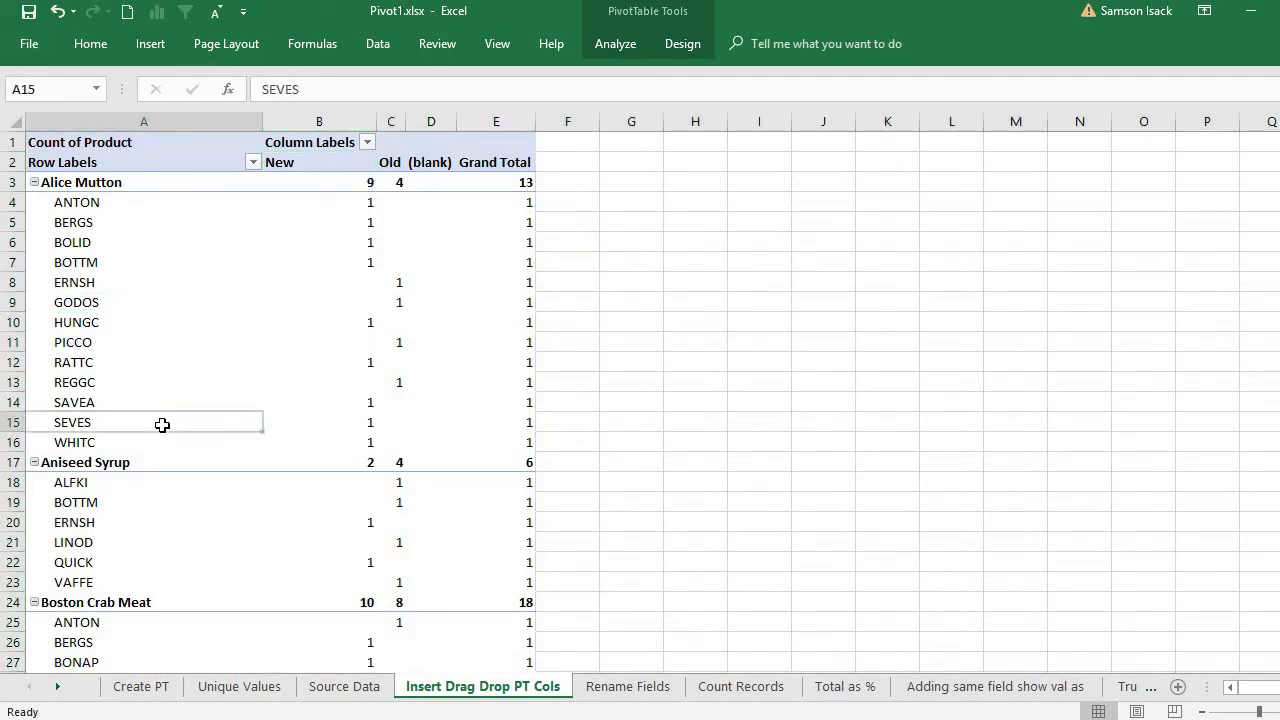
{"action": "left_click", "coordinate": [230, 311]}
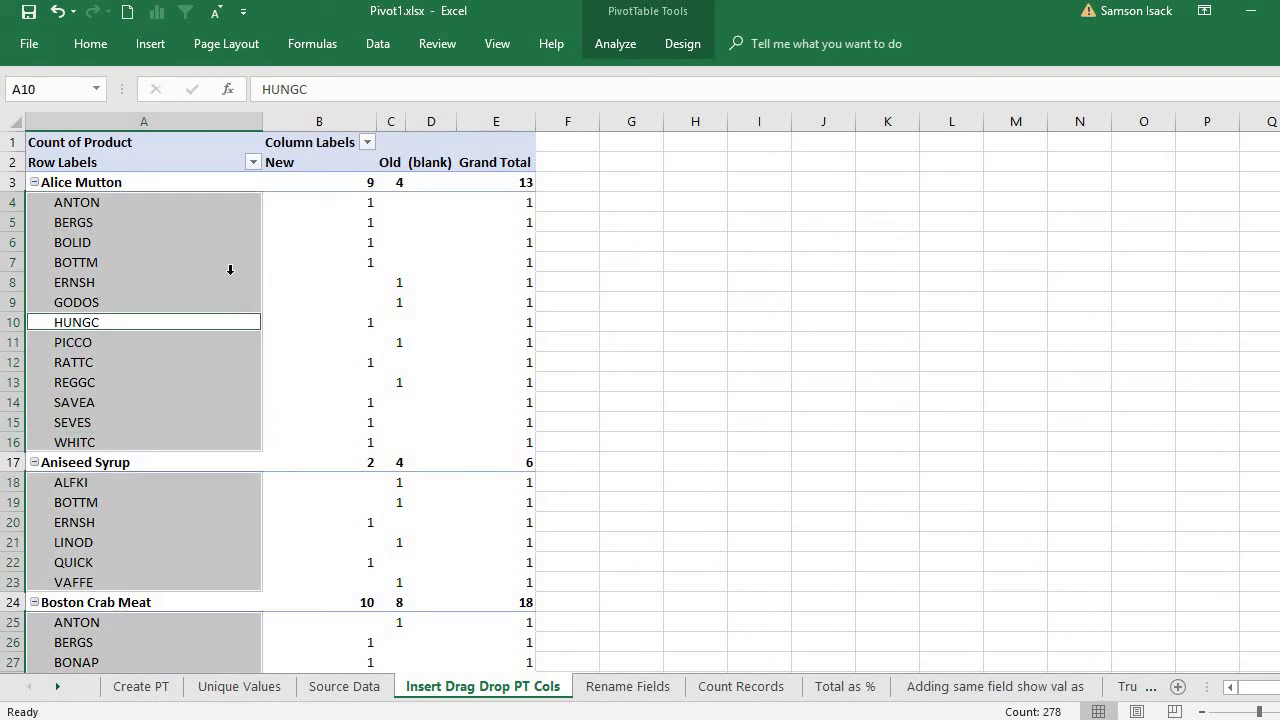
Remove the Customer field from the pivot rows using the field list
{"action": "right_click", "coordinate": [225, 273]}
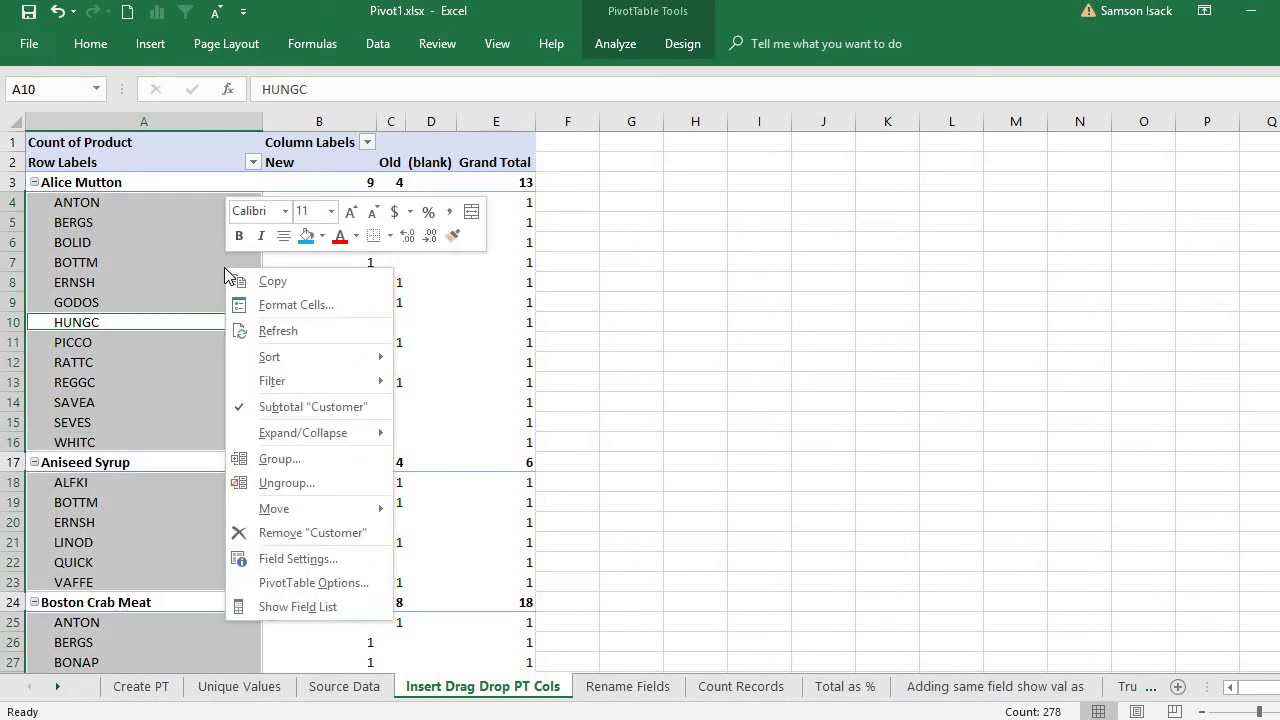
{"action": "left_click", "coordinate": [297, 607]}
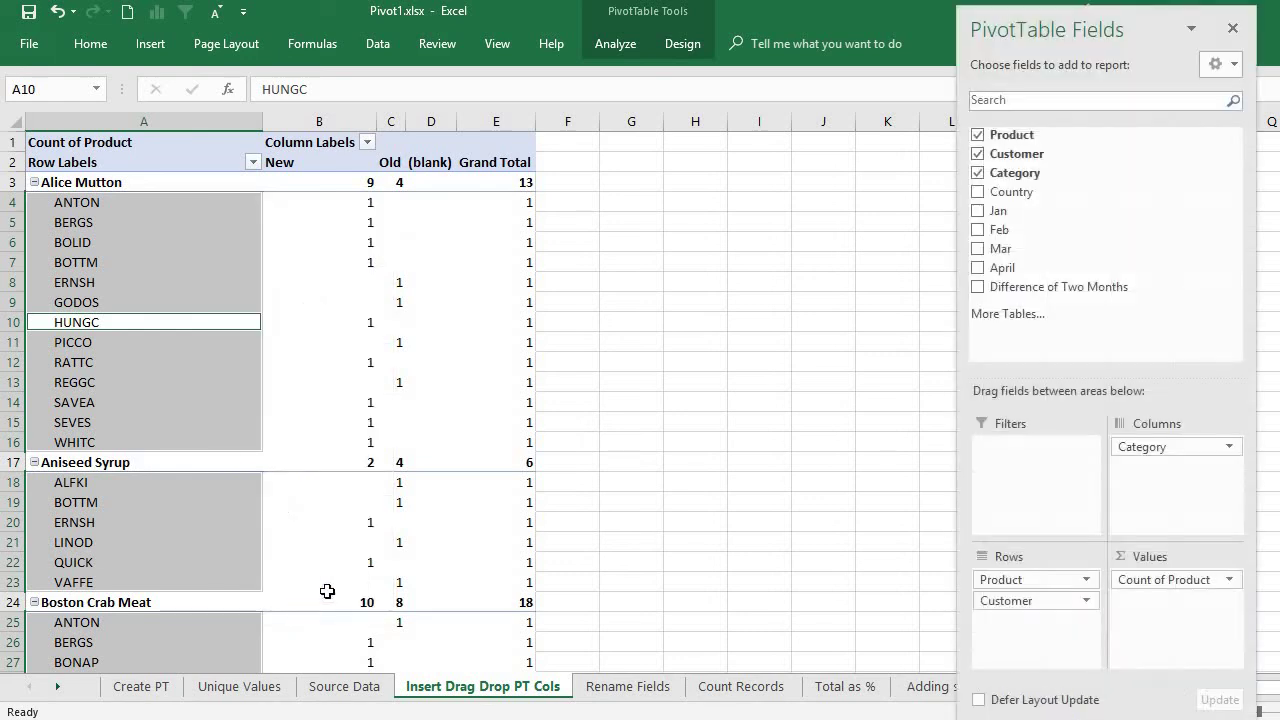
{"action": "left_click", "coordinate": [1023, 601]}
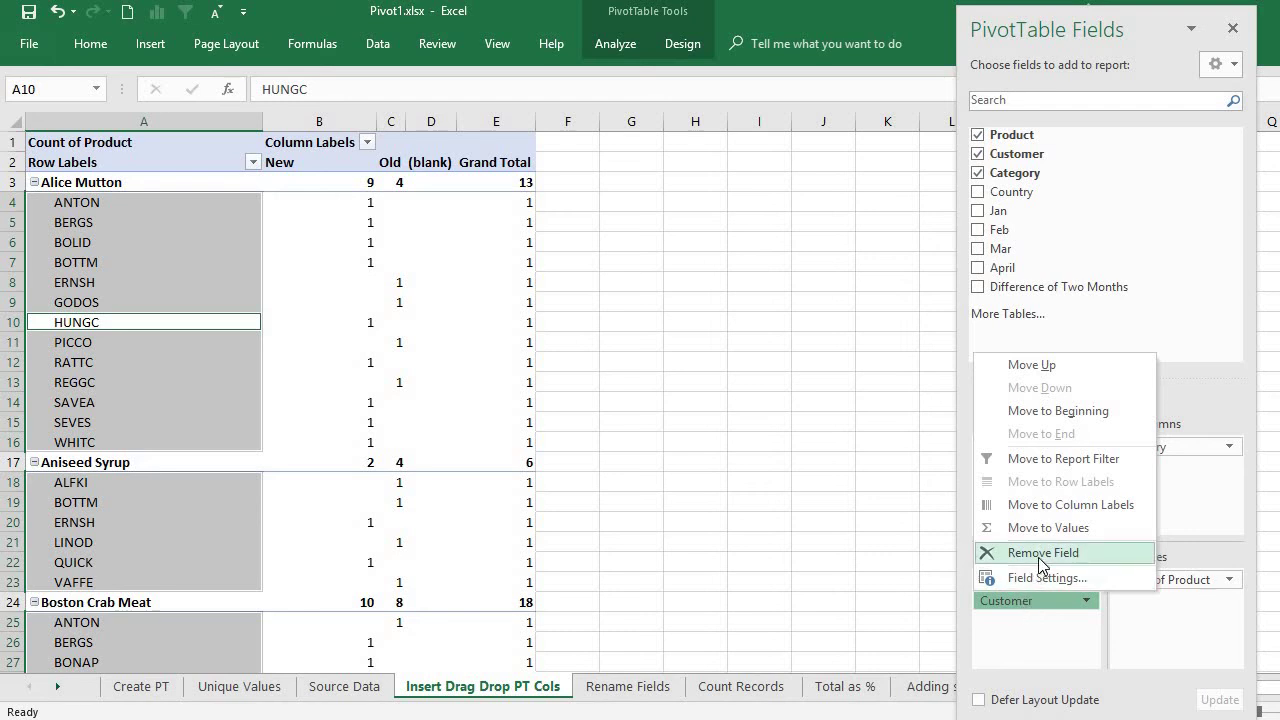
{"action": "left_click", "coordinate": [1041, 565]}
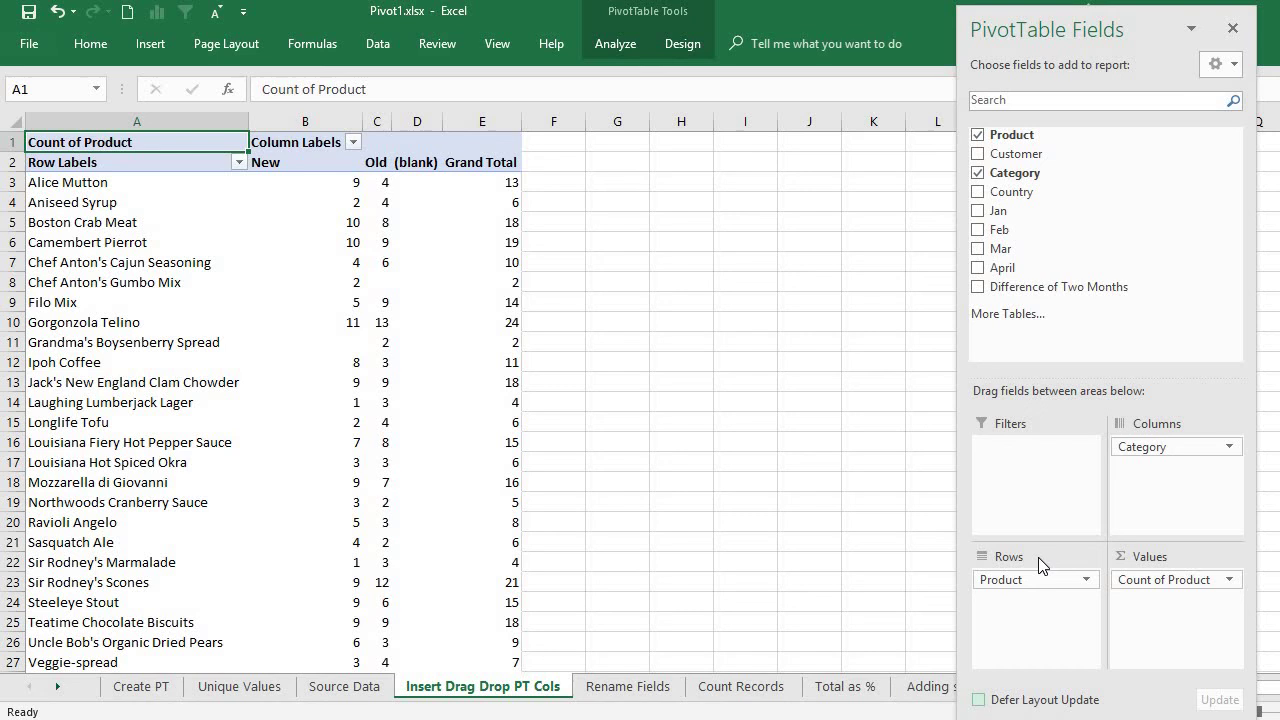
Select the product labels, ending on the Boston Crab Meat label
{"action": "left_click", "coordinate": [126, 313]}
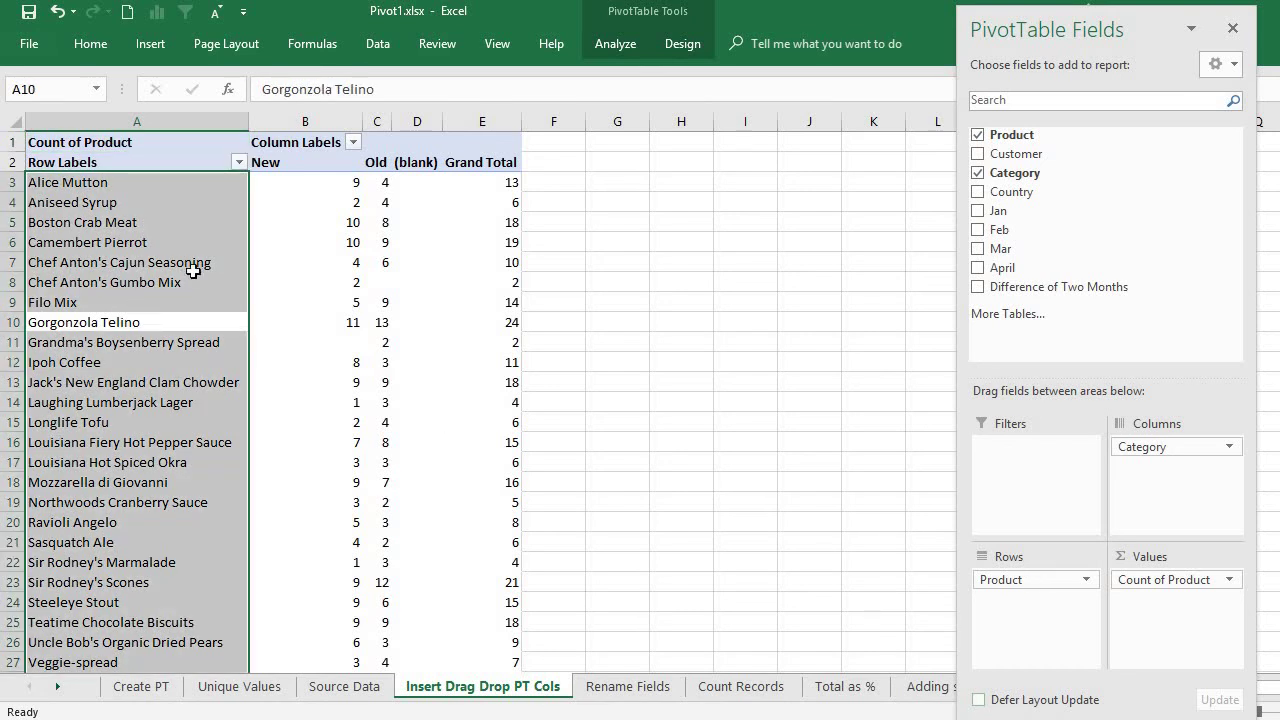
{"action": "left_click", "coordinate": [268, 260]}
{"action": "left_click", "coordinate": [178, 230]}
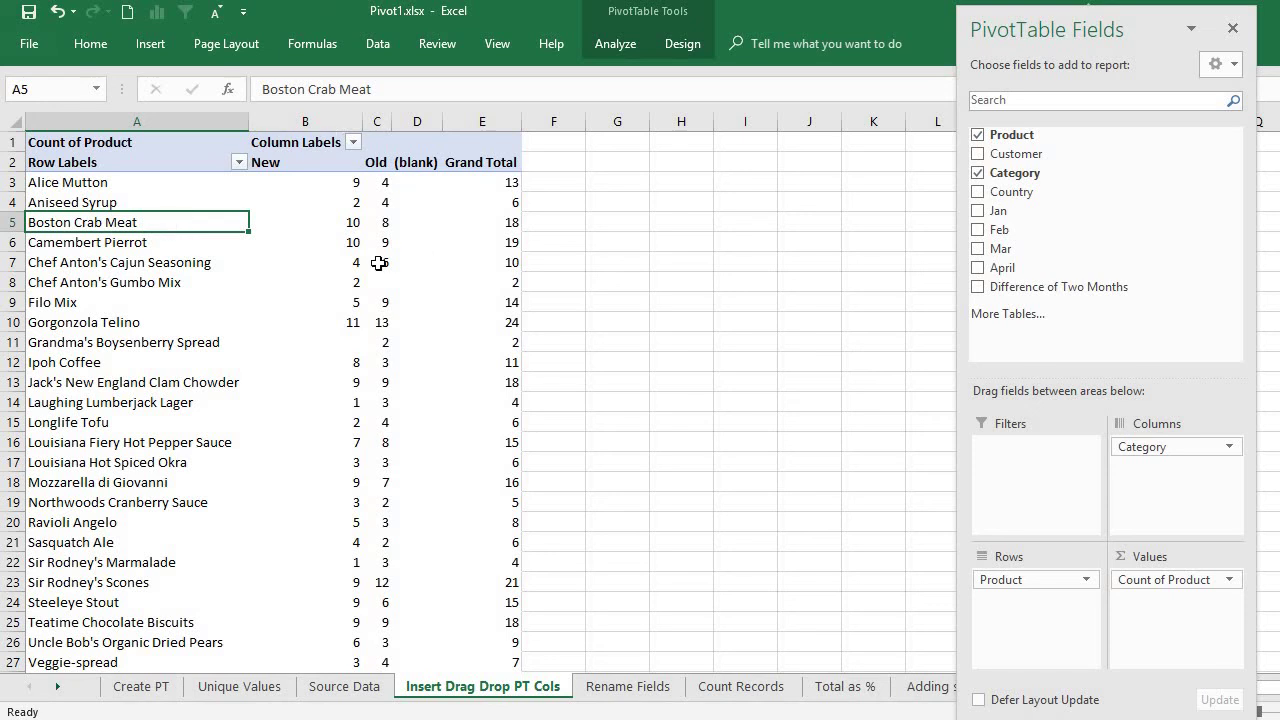
{"action": "mouse_move", "coordinate": [377, 262]}
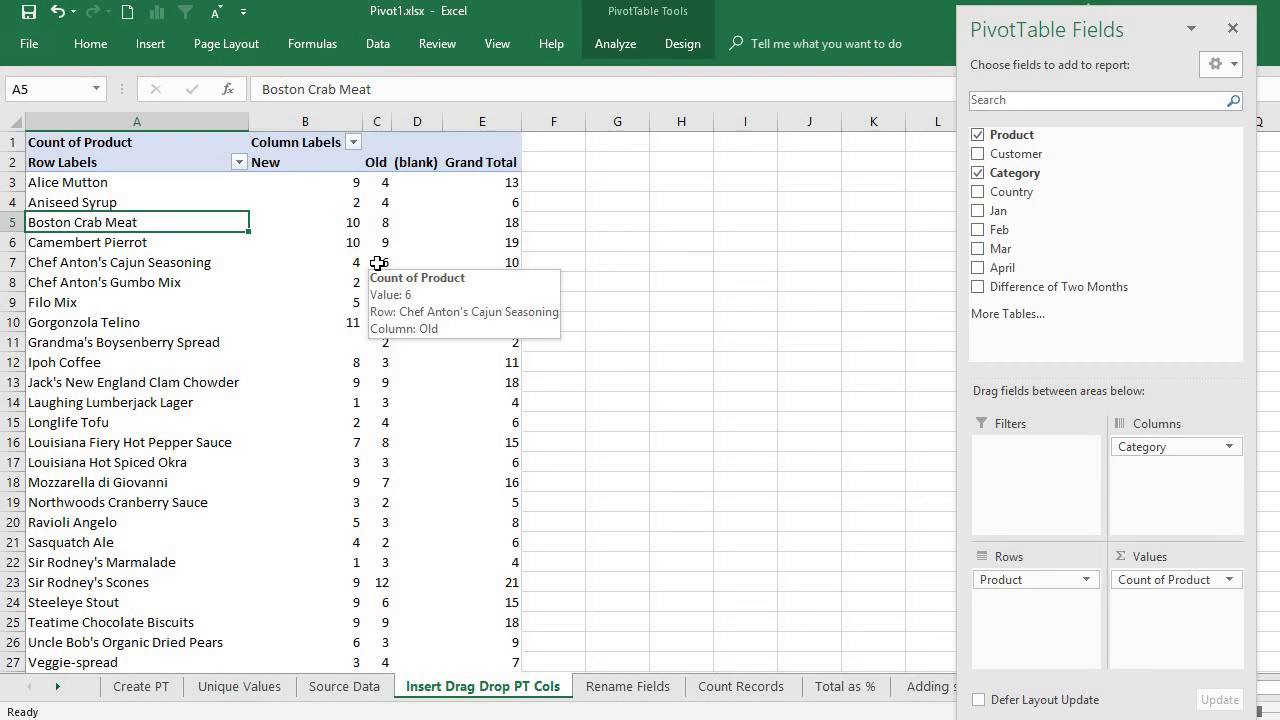
Inspect the shortcut menus for the Ipoh Coffee and Longlife Tofu product labels
{"action": "right_click", "coordinate": [190, 360]}
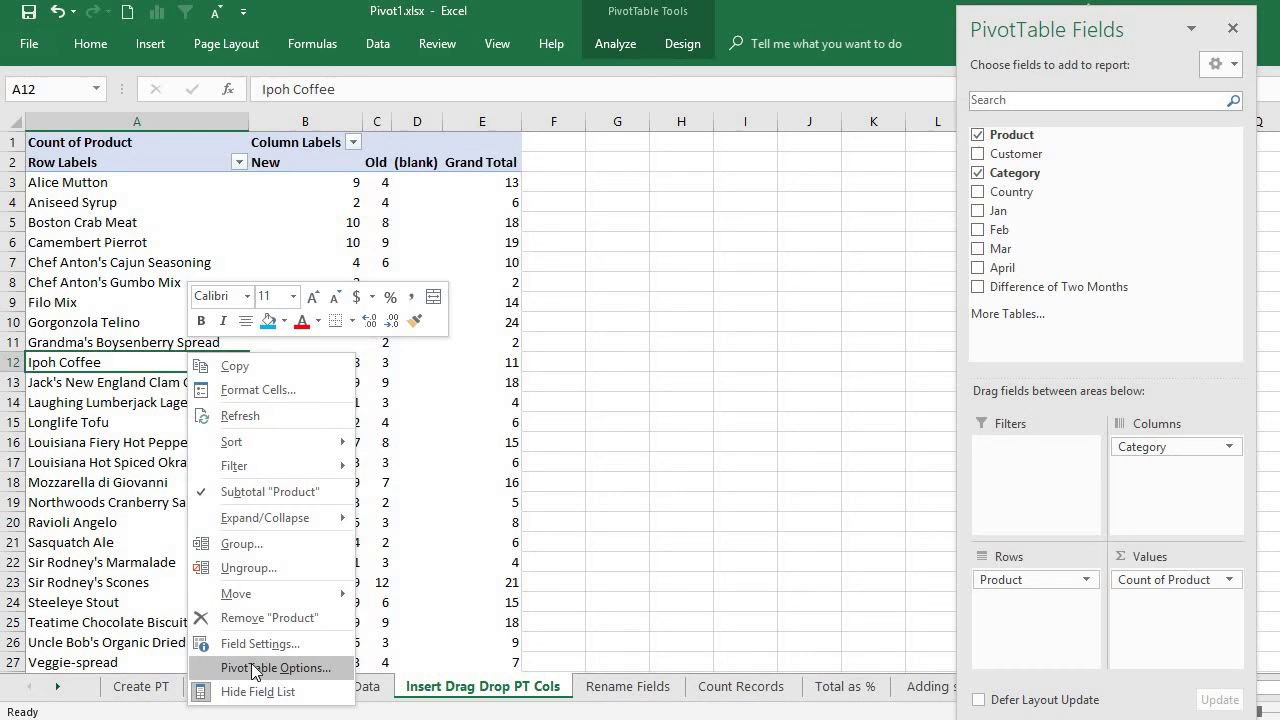
{"action": "left_click", "coordinate": [95, 471]}
{"action": "left_click", "coordinate": [95, 471]}
{"action": "key", "text": "ctrl+Up"}
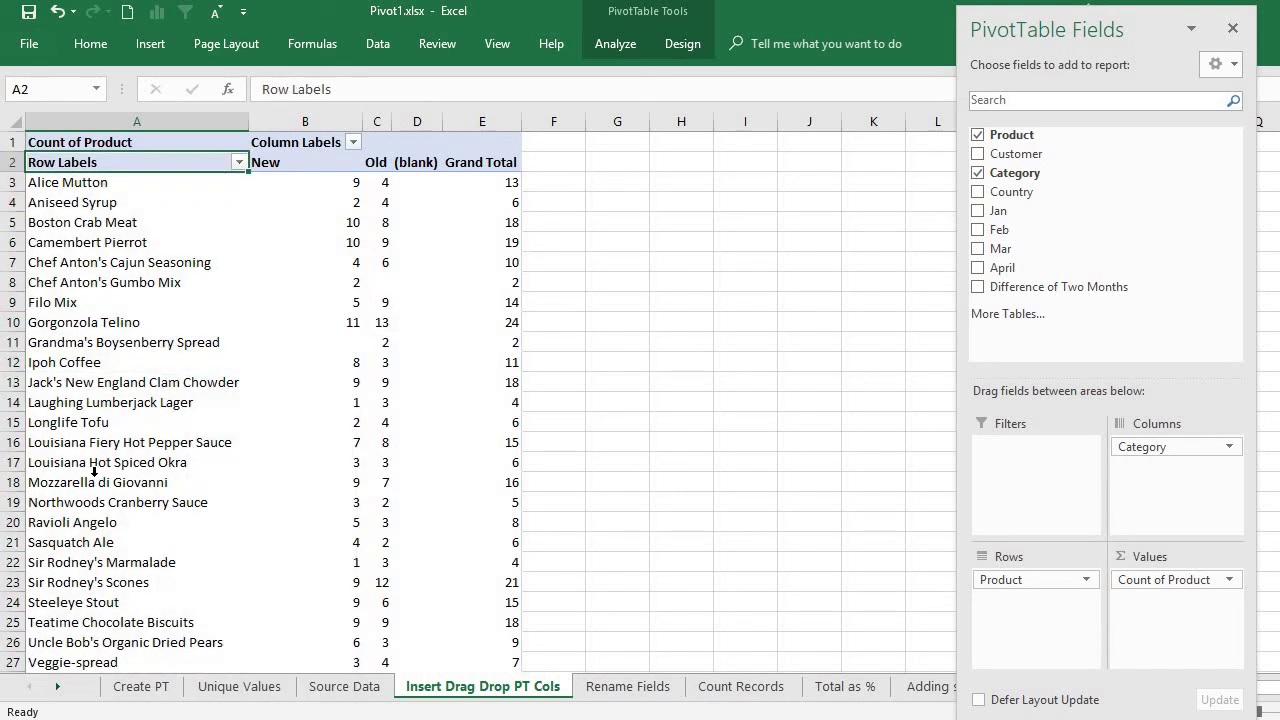
{"action": "left_click", "coordinate": [120, 424]}
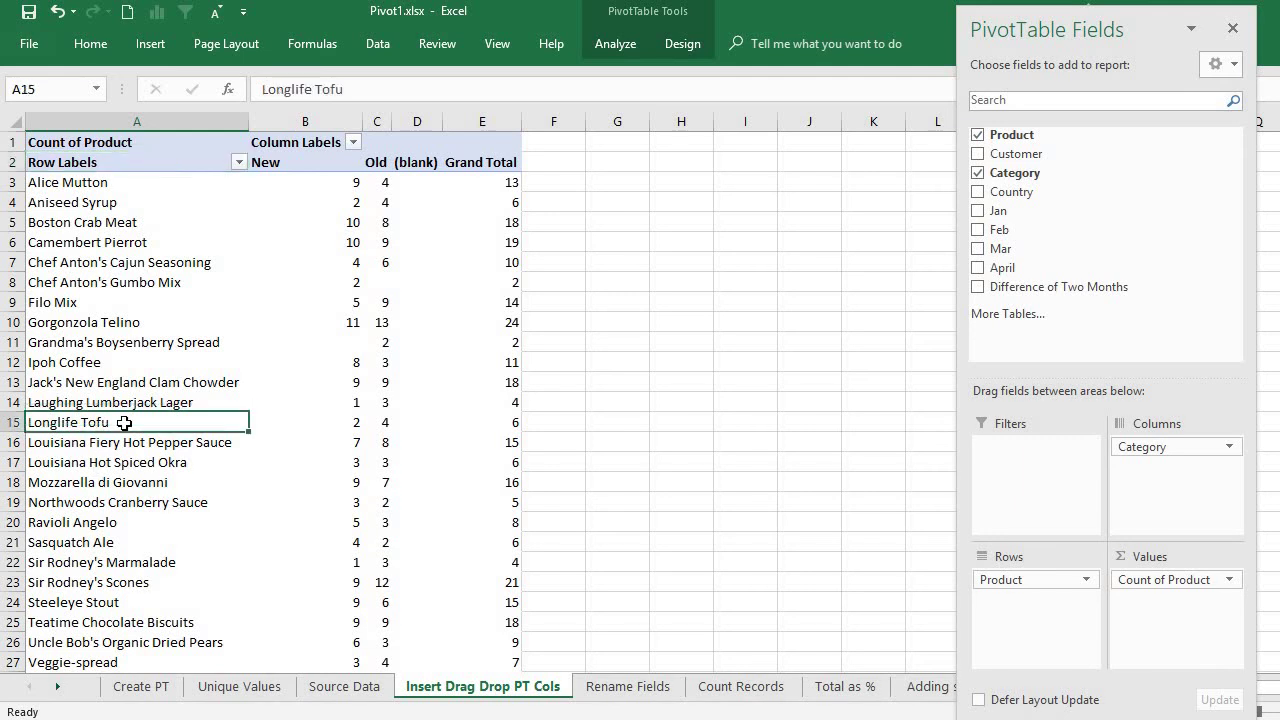
{"action": "right_click", "coordinate": [126, 428]}
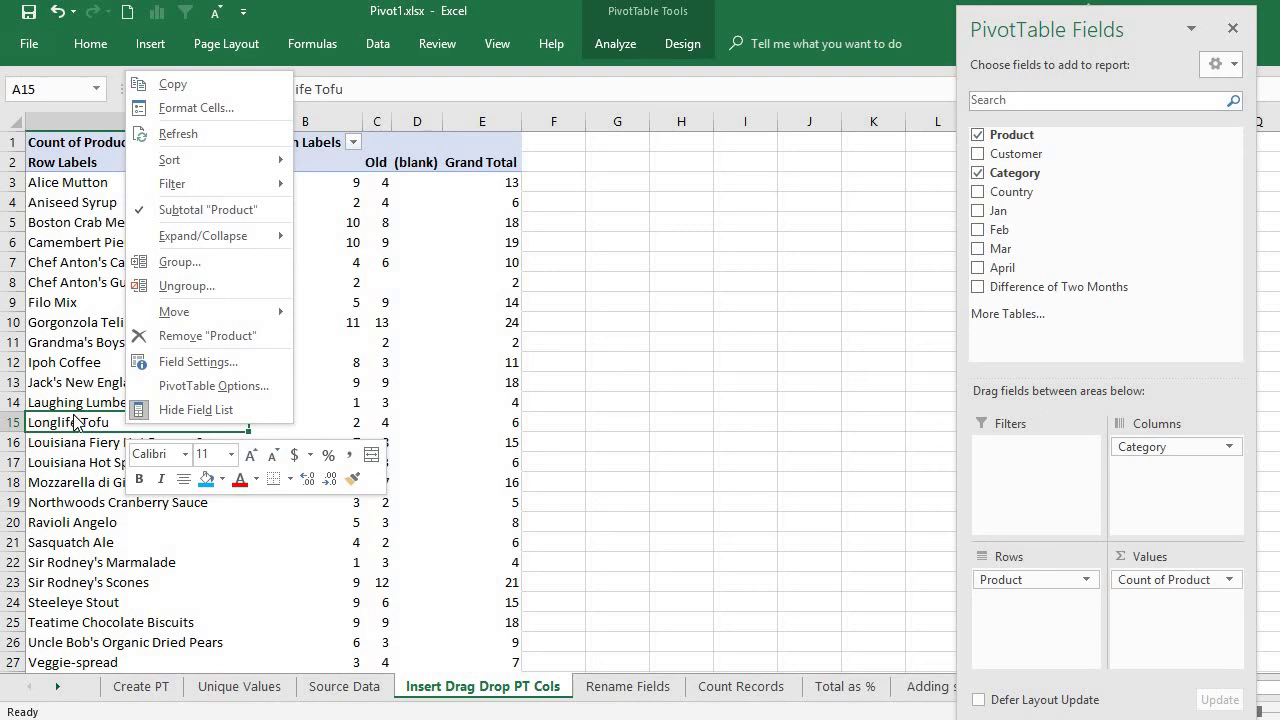
{"action": "key", "text": "Escape"}
Check the shortcut menu for Laughing Lumberjack Lager's New count, then close the field list
{"action": "left_click", "coordinate": [144, 264]}
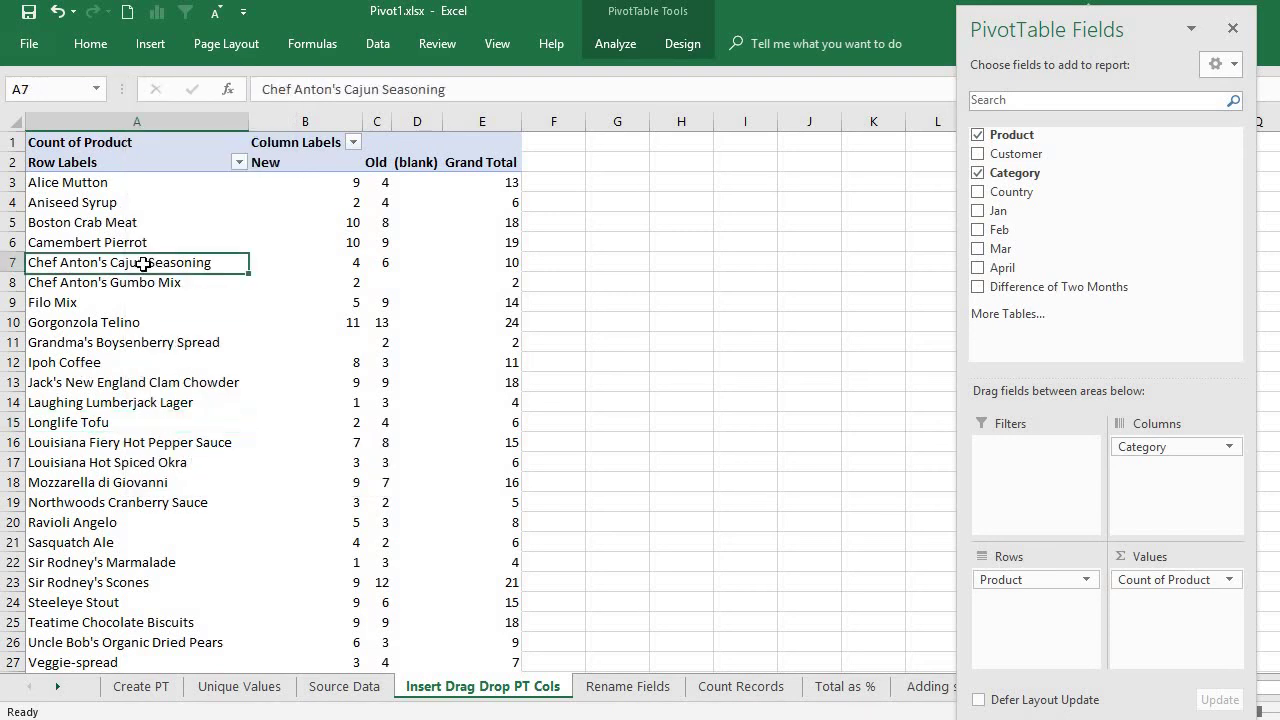
{"action": "left_click", "coordinate": [323, 402]}
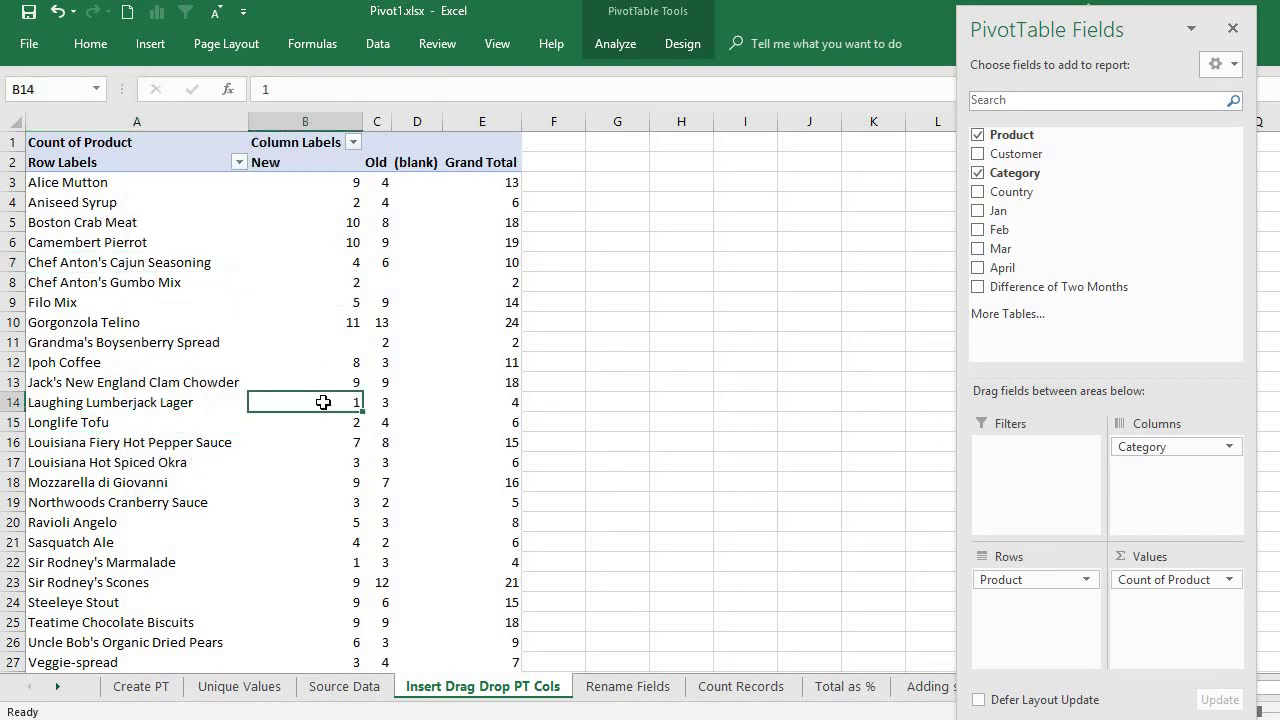
{"action": "right_click", "coordinate": [323, 402]}
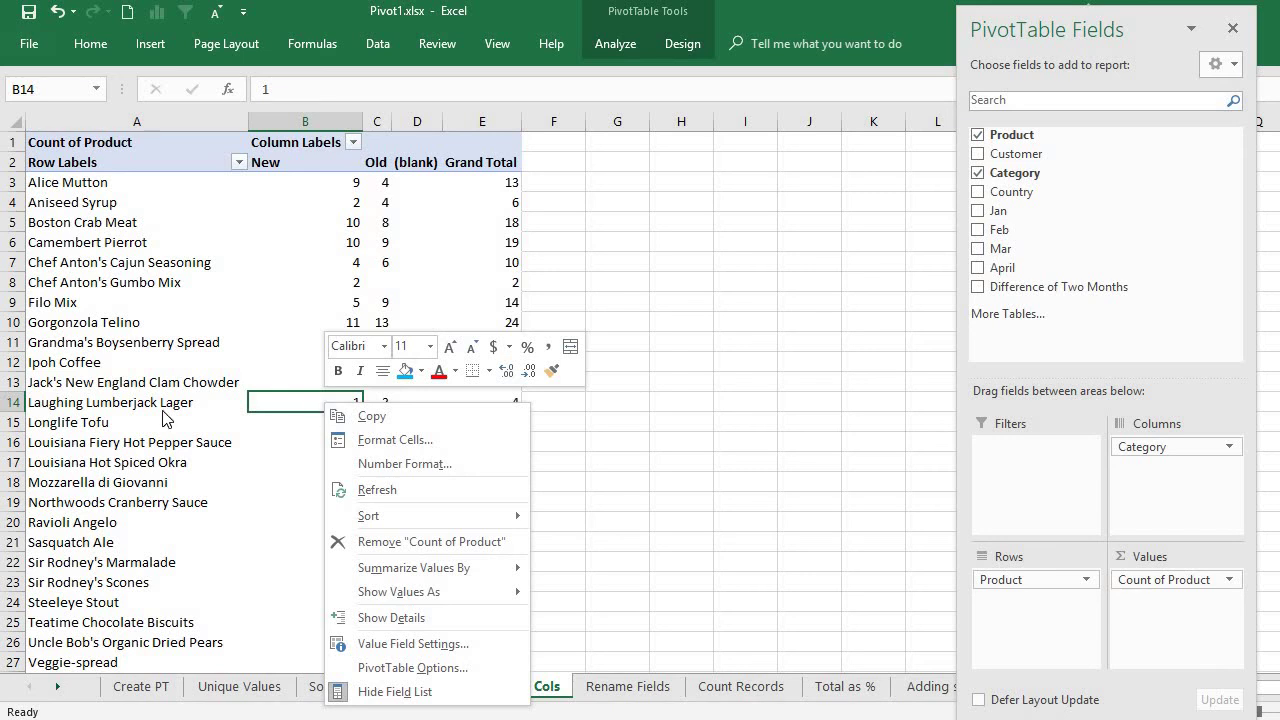
{"action": "key", "text": "Escape"}
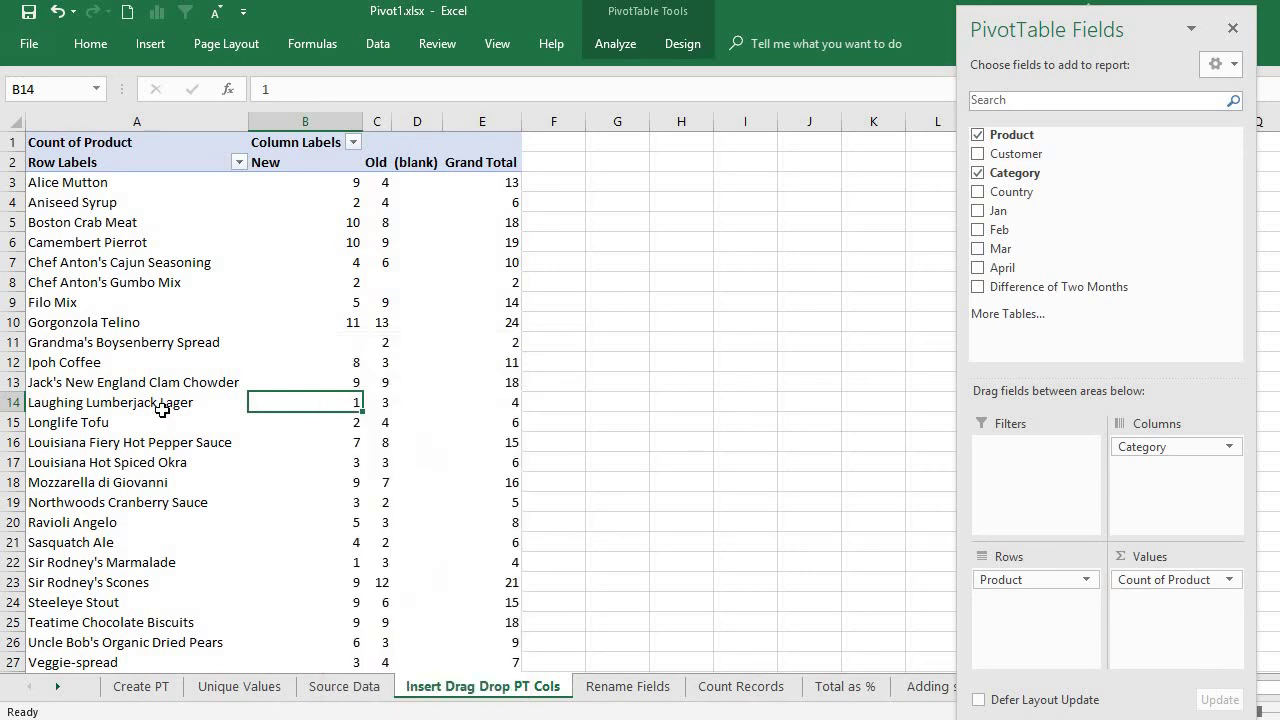
{"action": "left_click", "coordinate": [189, 242]}
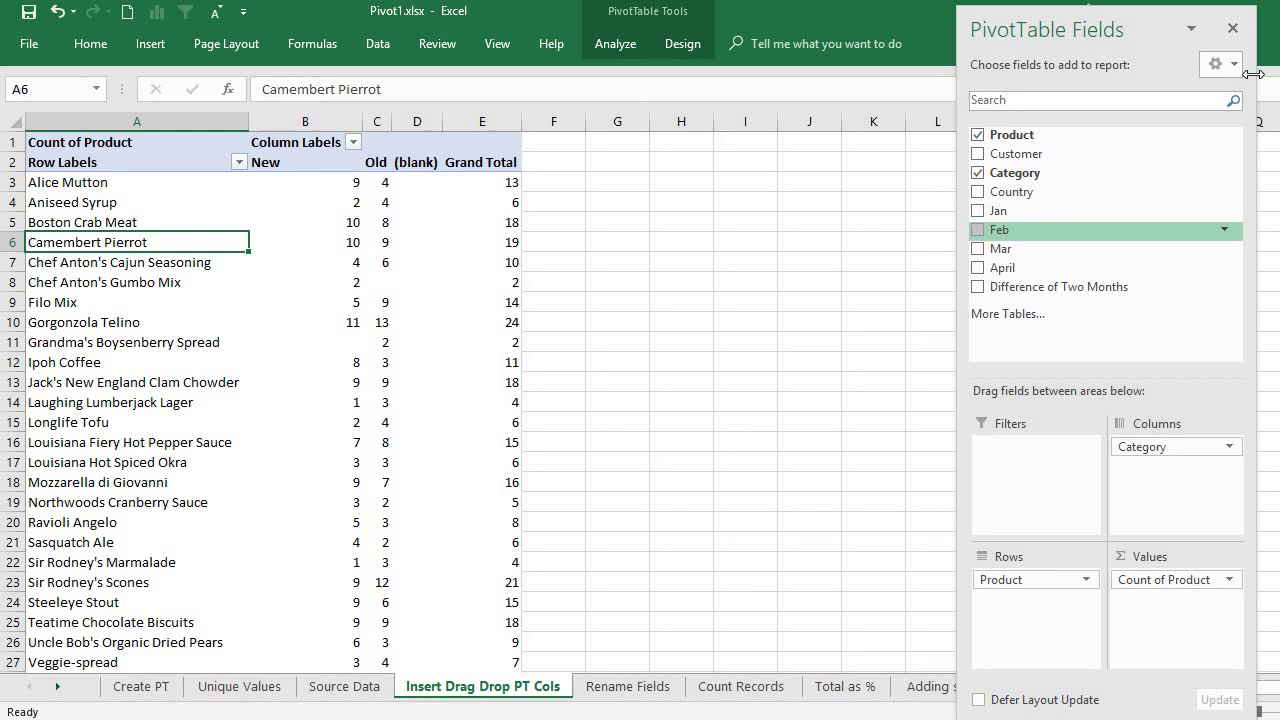
{"action": "left_click", "coordinate": [1233, 29]}
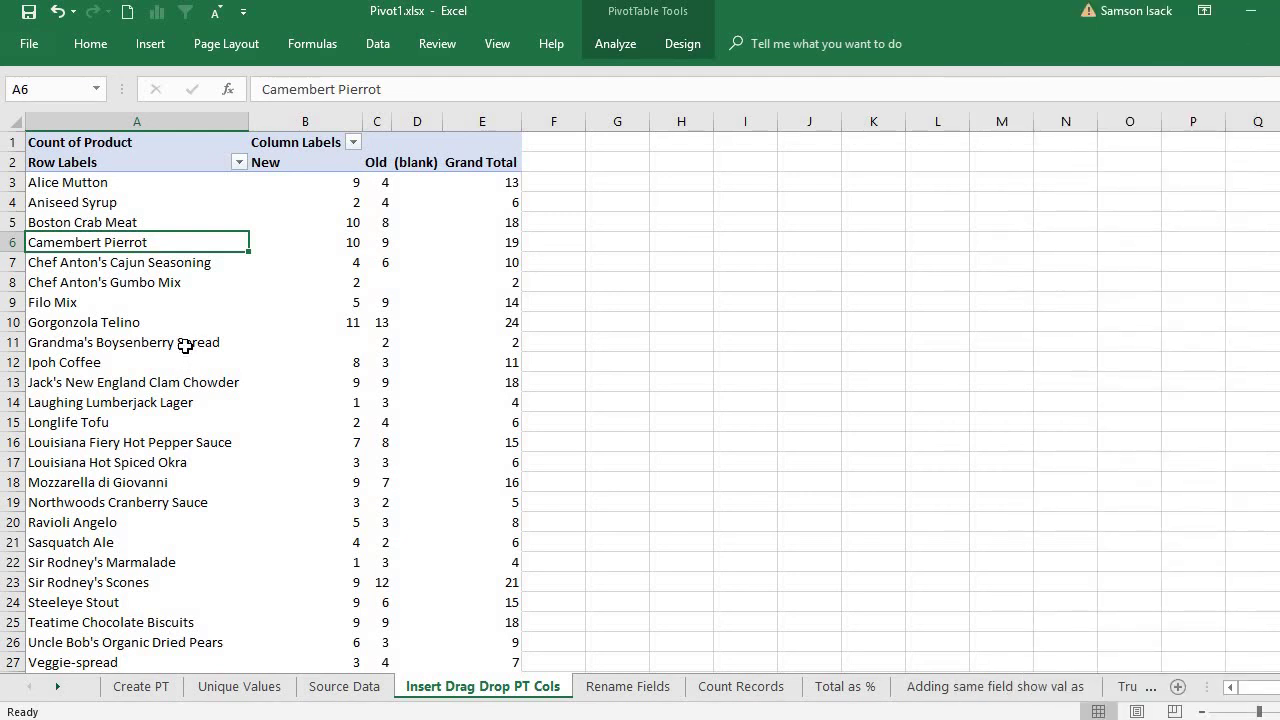
Remove Category from the pivot columns, leaving one Count of Product per product, then close the field list
{"action": "right_click", "coordinate": [185, 344]}
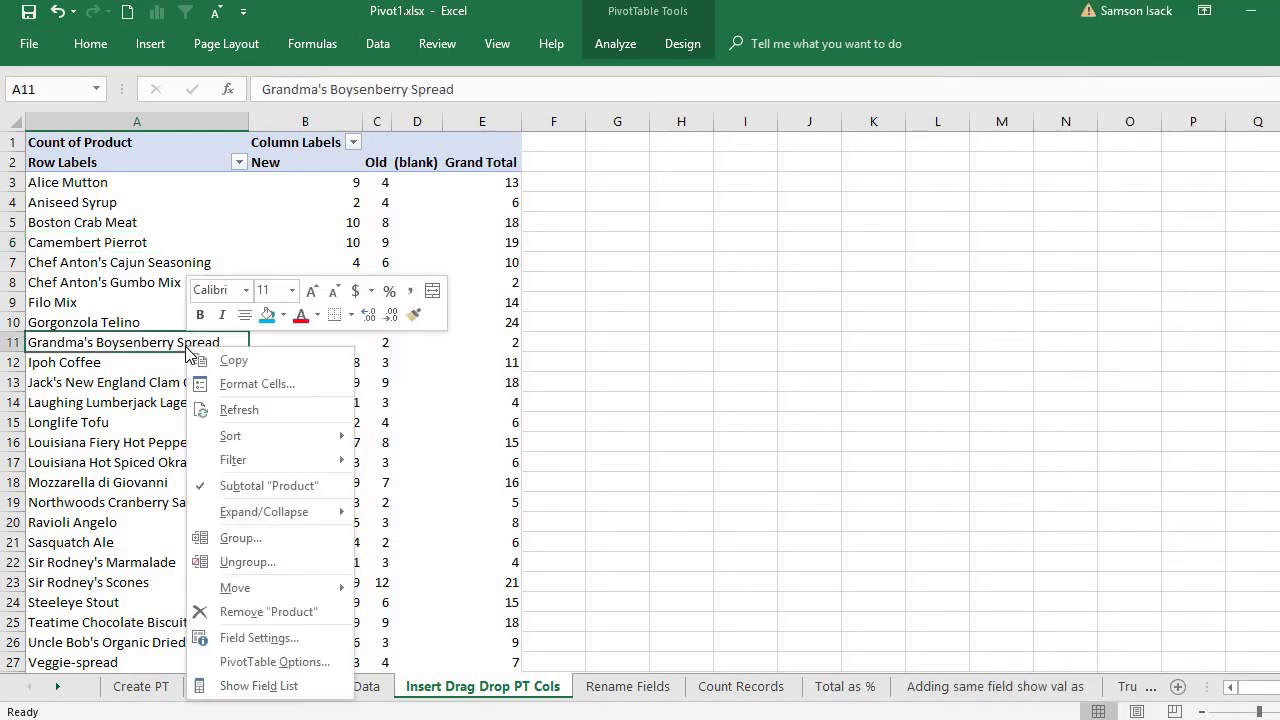
{"action": "left_click", "coordinate": [258, 686]}
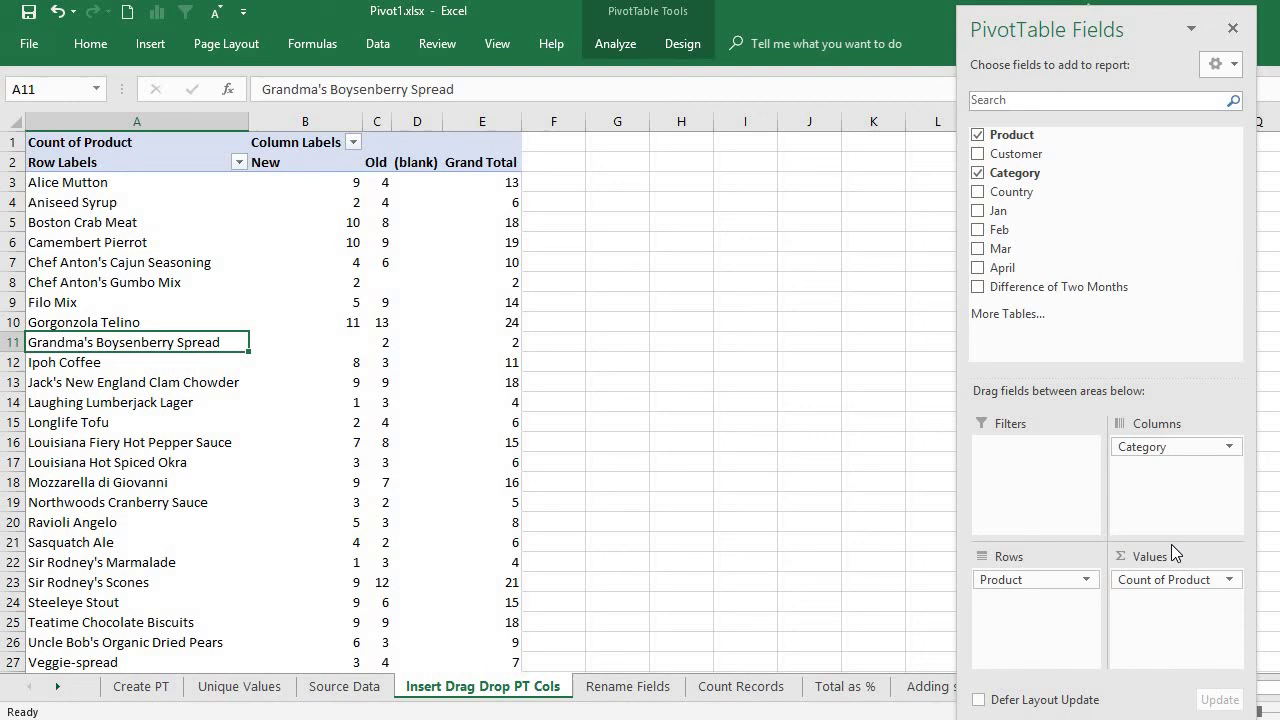
{"action": "left_click", "coordinate": [1172, 447]}
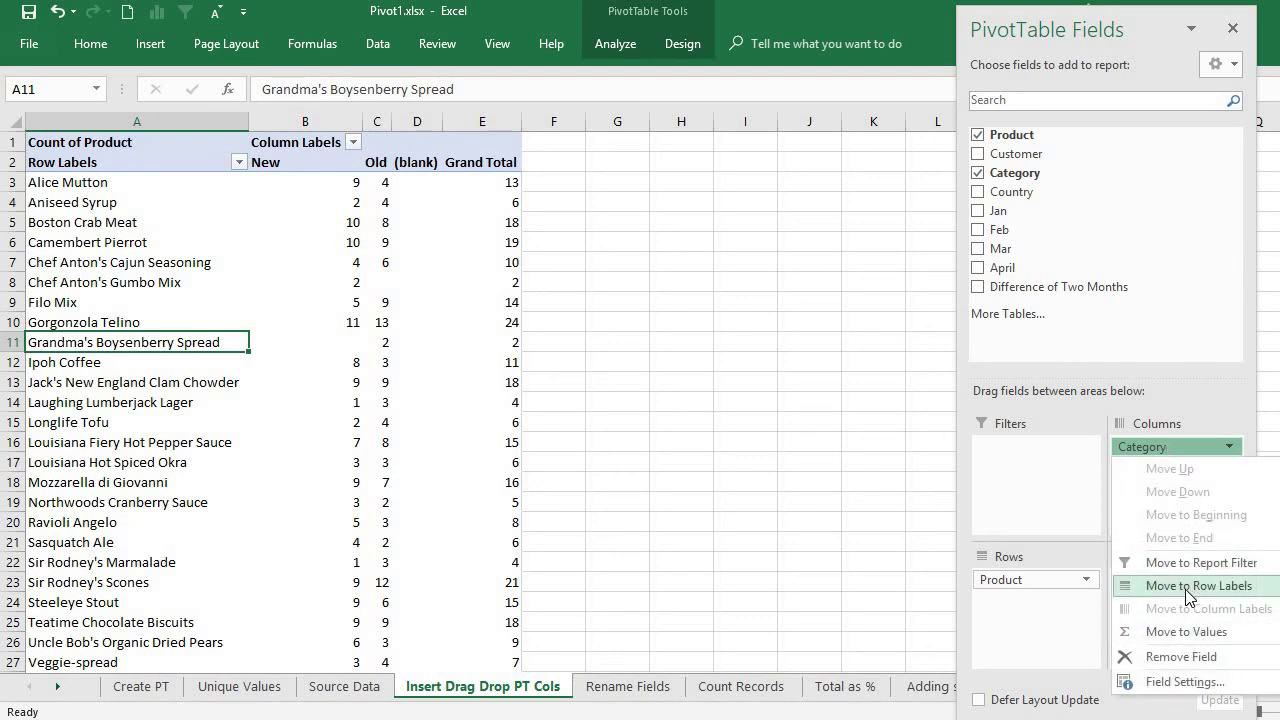
{"action": "left_click", "coordinate": [1187, 657]}
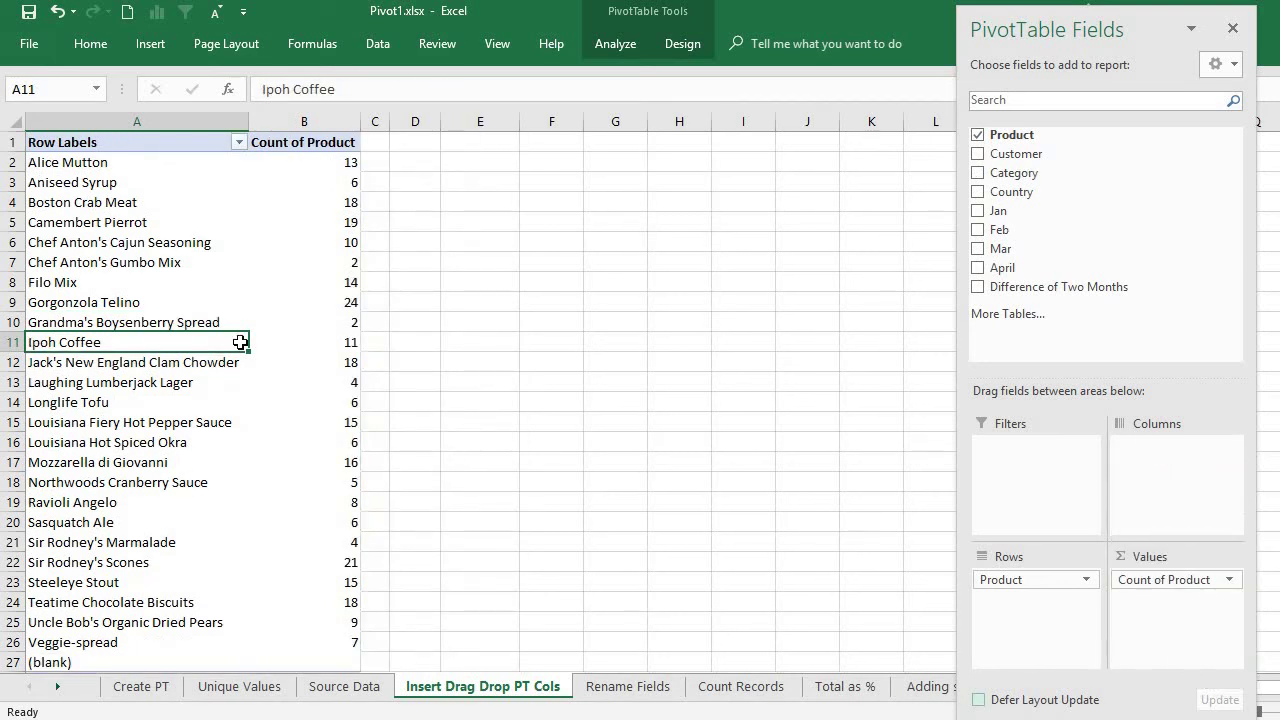
{"action": "left_click", "coordinate": [194, 285]}
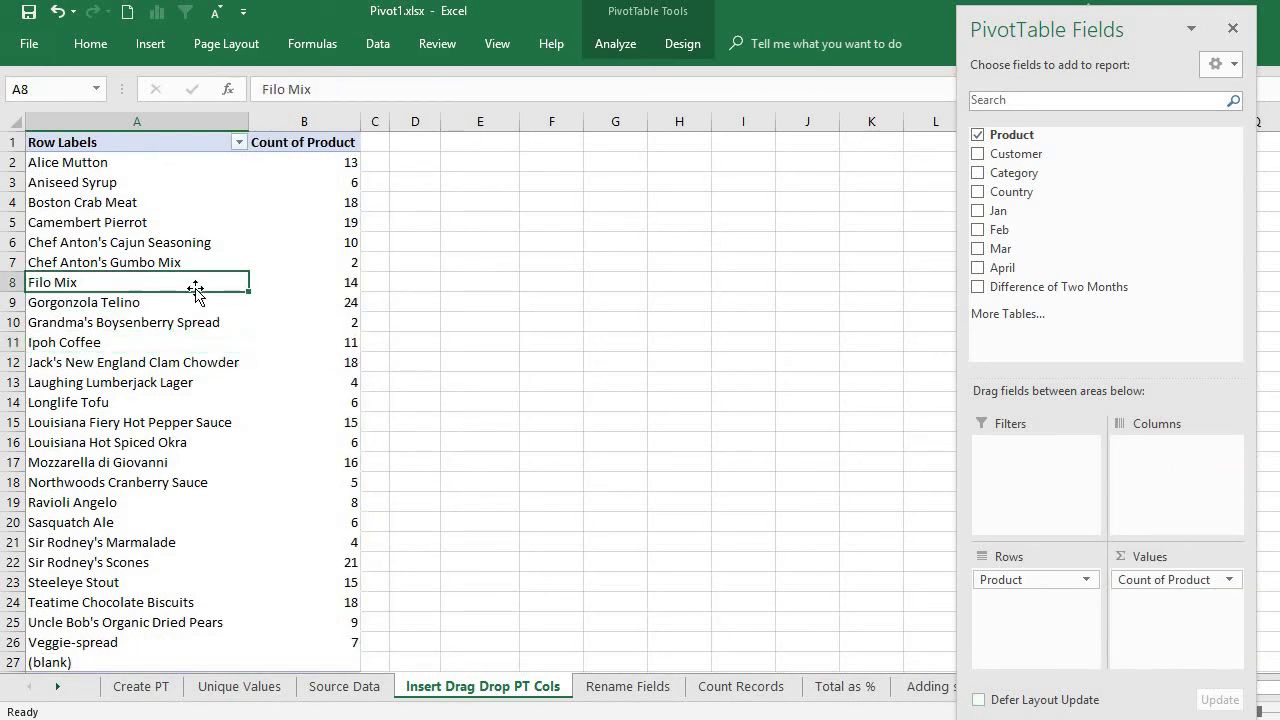
{"action": "left_click", "coordinate": [1233, 30]}
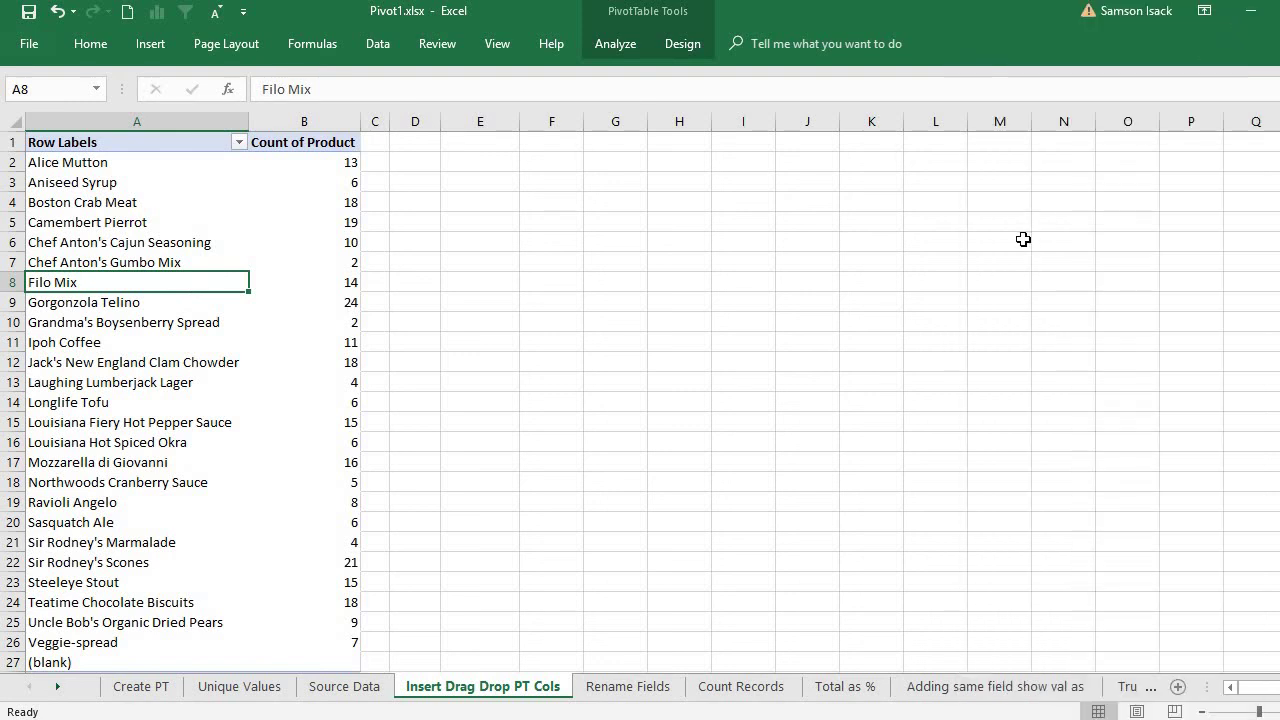